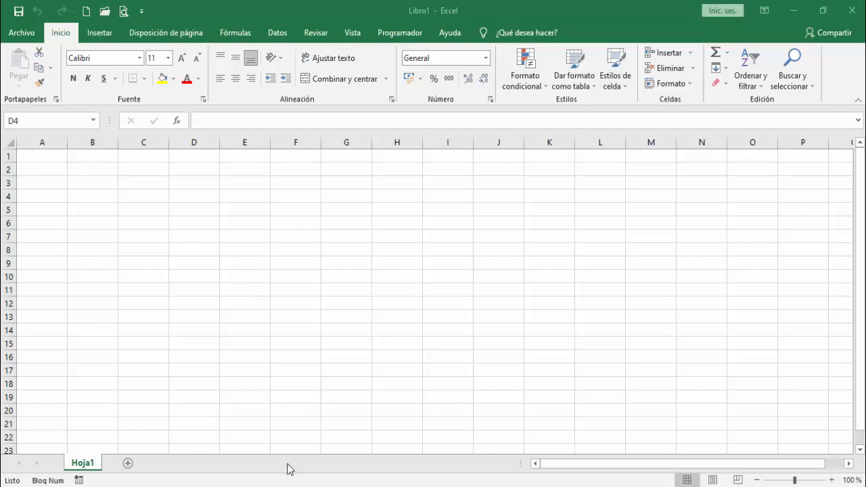
# Step: Switch to the web browser, search Google for "mysql connector odbc descargar" and open MySQL's Connector/ODBC download page at its Windows downloads
pyautogui.click(291, 484)
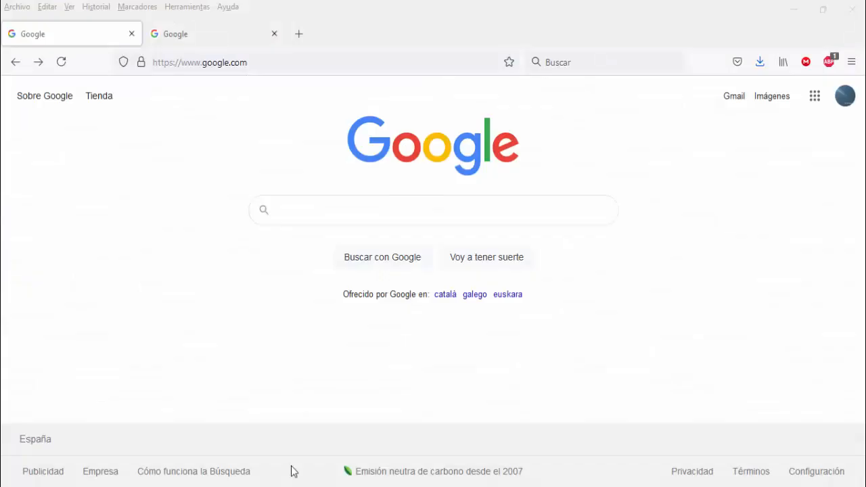
pyautogui.click(293, 213)
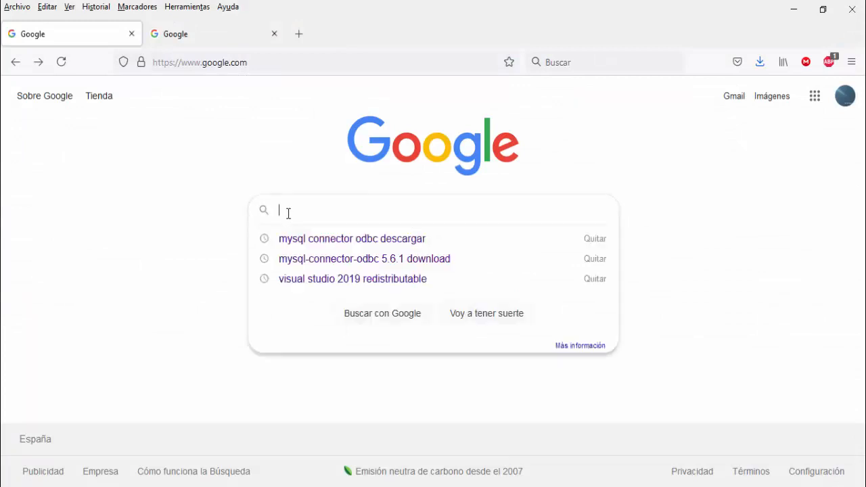
pyautogui.click(313, 240)
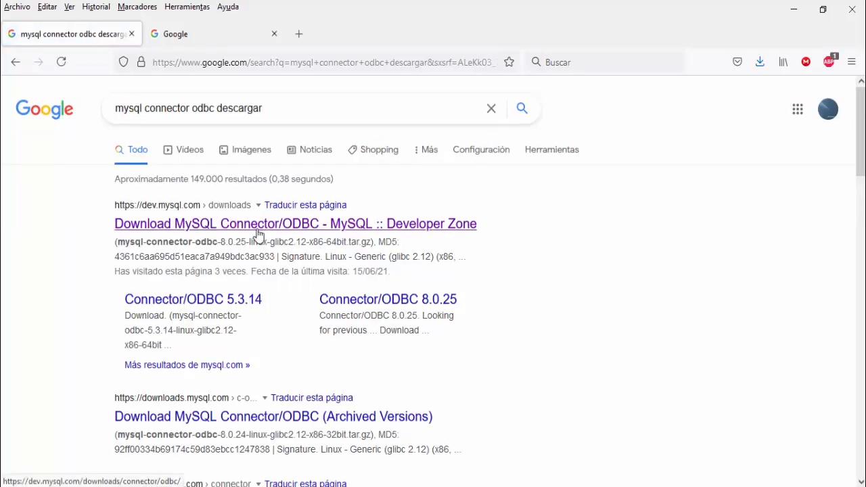
pyautogui.click(257, 234)
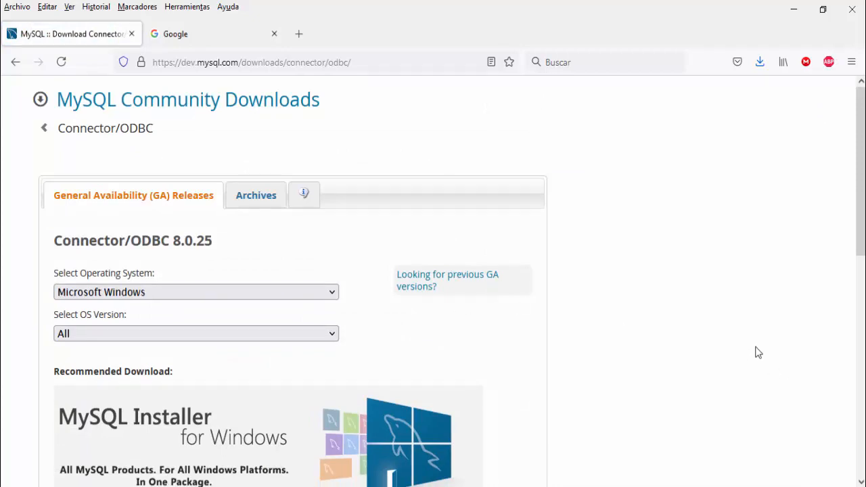
pyautogui.moveTo(861, 264); pyautogui.dragTo(863, 431)
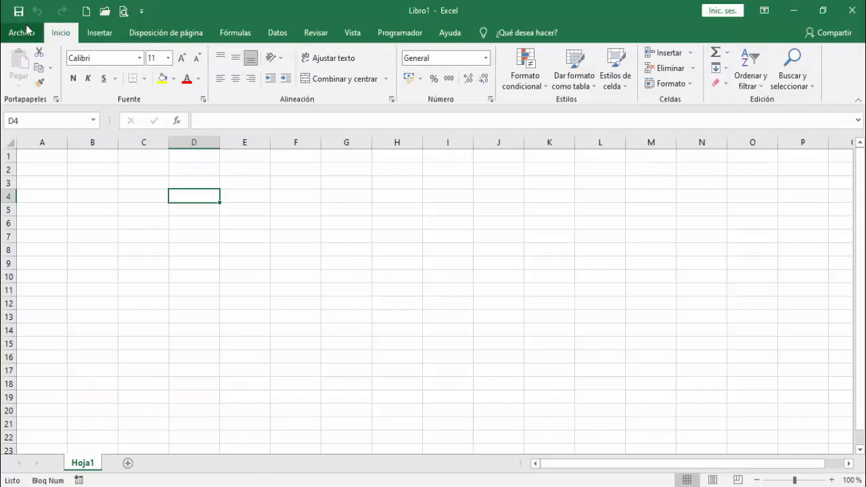
pyautogui.click(24, 31)
pyautogui.click(57, 411)
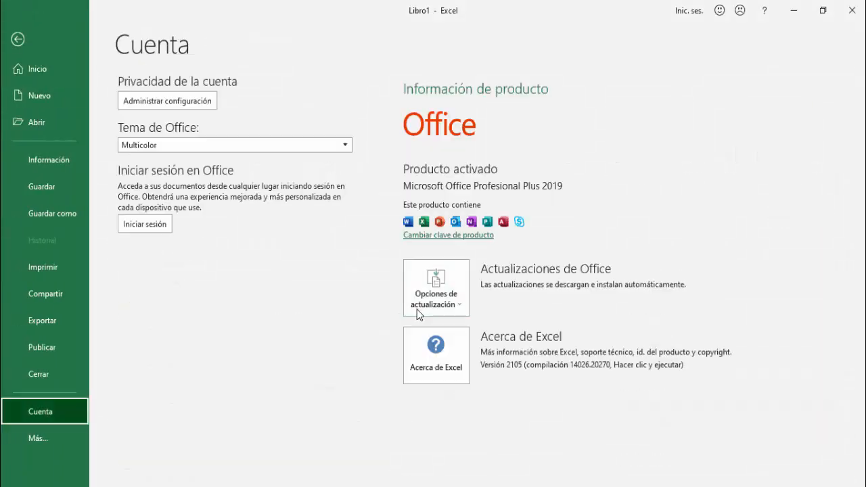
pyautogui.click(454, 362)
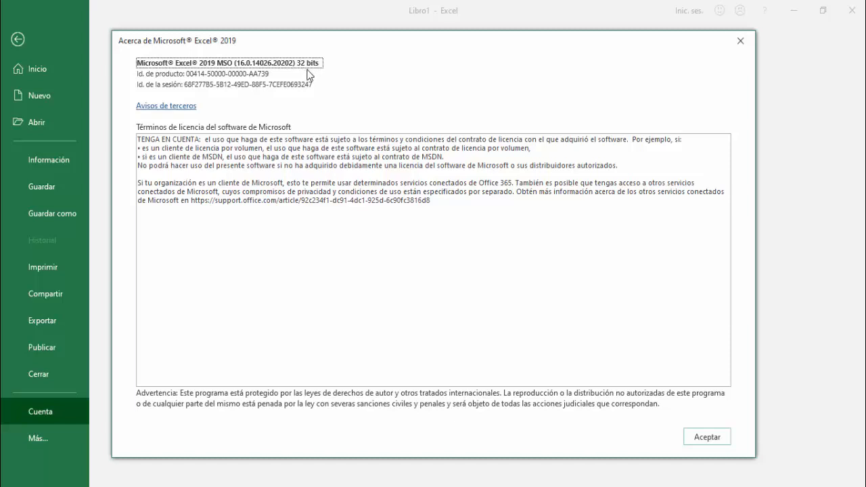
pyautogui.click(717, 437)
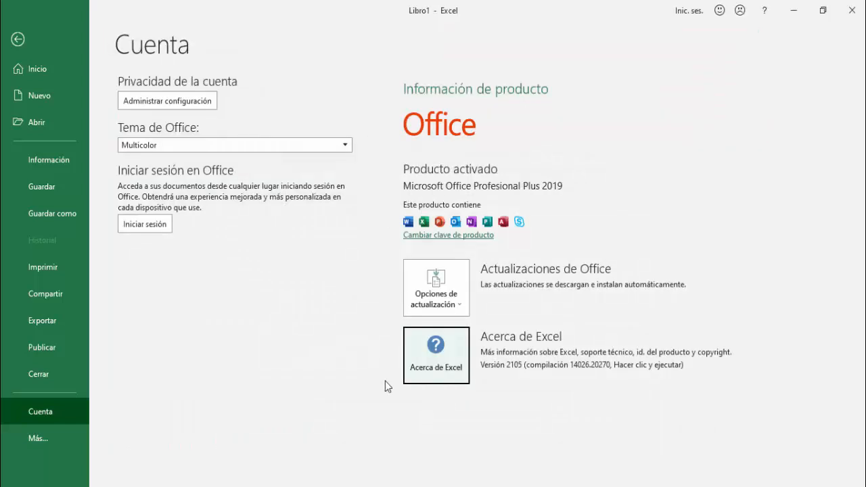
# Step: Return to the browser and download the Windows (x86, 32-bit) MSI Installer of Connector/ODBC 8.0.25 without logging in, saving the file
pyautogui.click(304, 485)
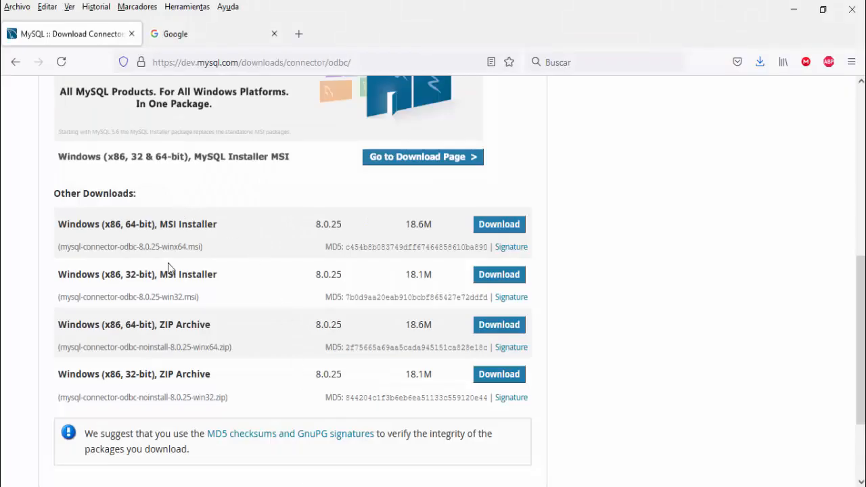
pyautogui.click(490, 283)
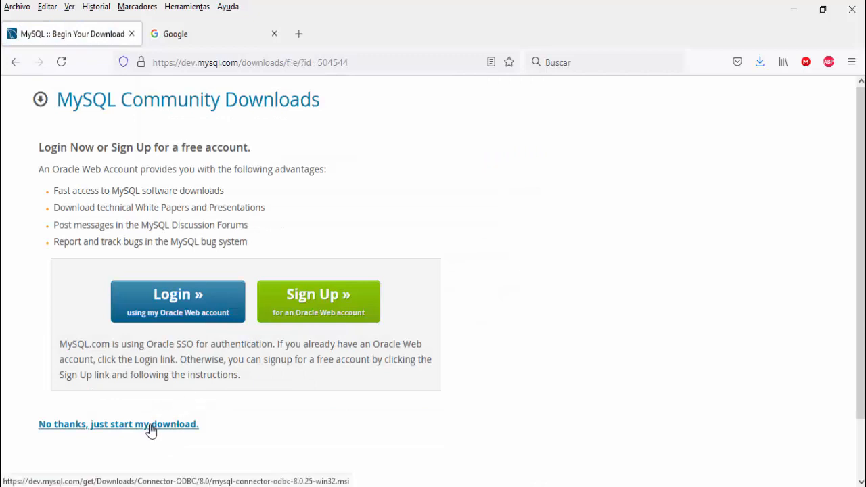
pyautogui.click(150, 427)
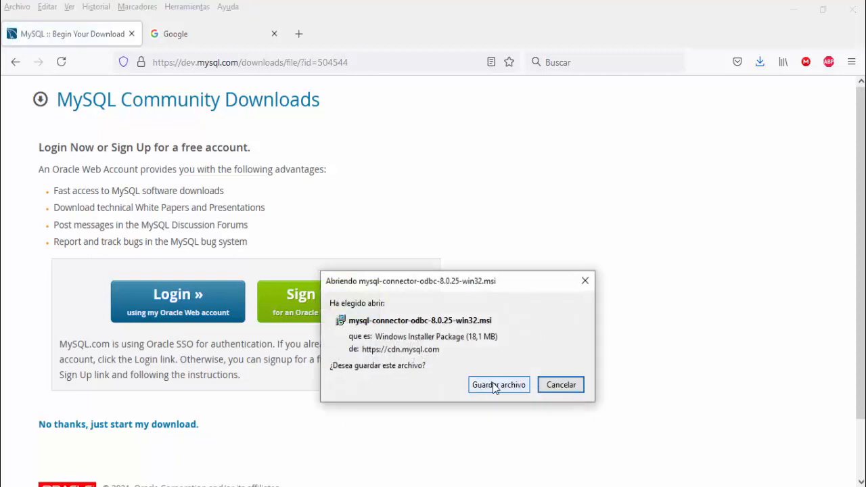
pyautogui.click(499, 384)
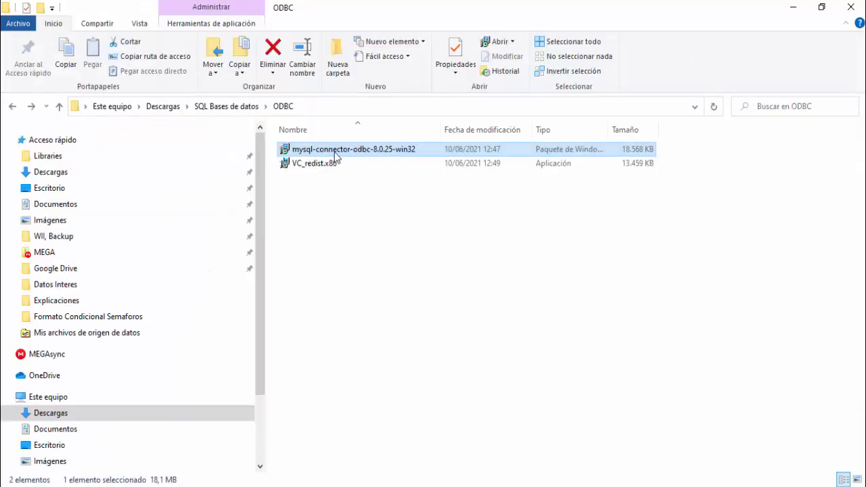
# Step: Try to install MySQL Connector/ODBC from mysql-connector-odbc-8.0.25-win32 in the ODBC folder
pyautogui.doubleClick(336, 156)
pyautogui.click(486, 266)
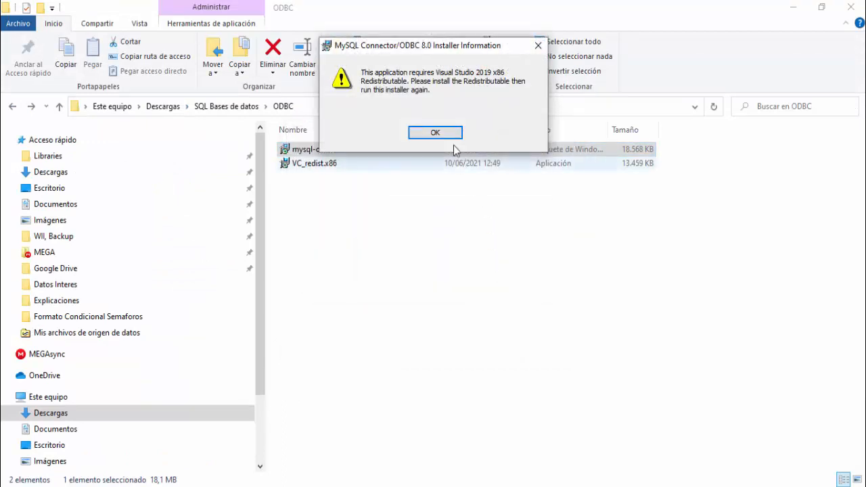
pyautogui.click(436, 134)
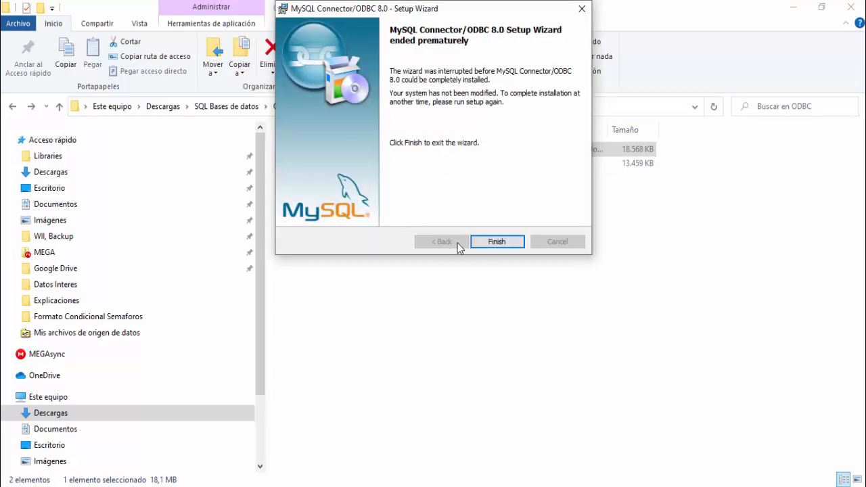
pyautogui.click(479, 244)
# Step: Switch to the browser, search Google for "visual studio 2019 redistributable" and open Microsoft's page of latest supported Visual C++ downloads
pyautogui.click(312, 486)
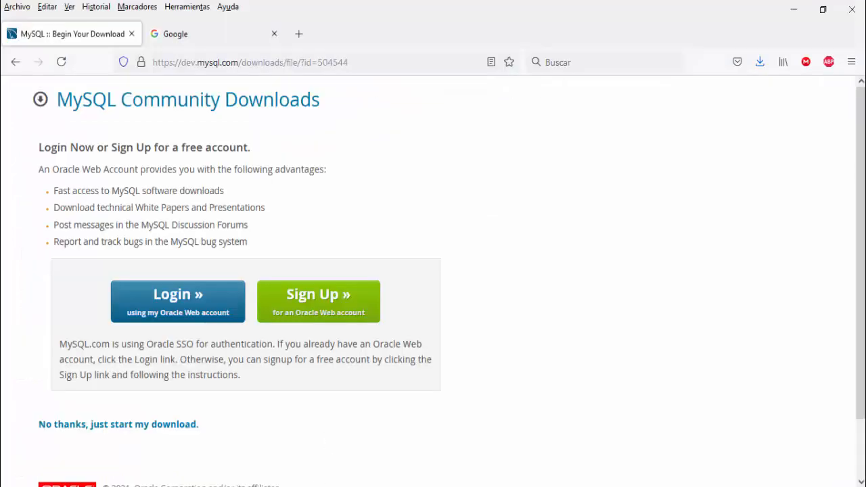
pyautogui.click(198, 39)
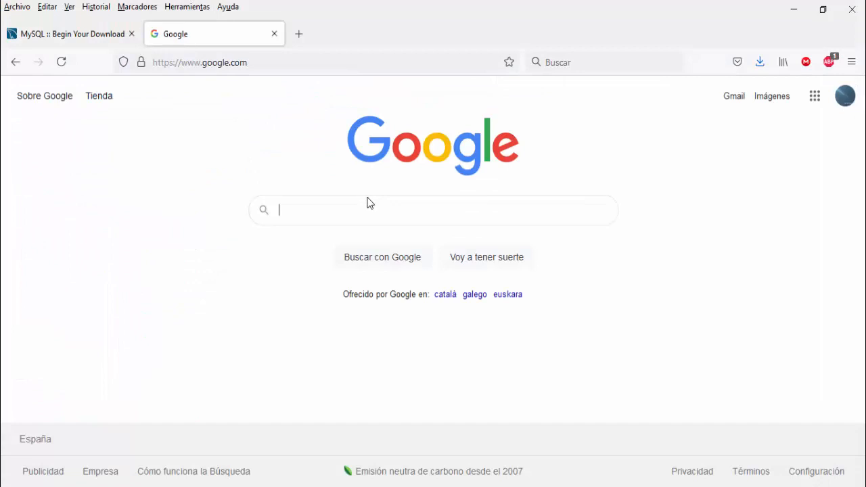
pyautogui.write('vi')
pyautogui.click(351, 243)
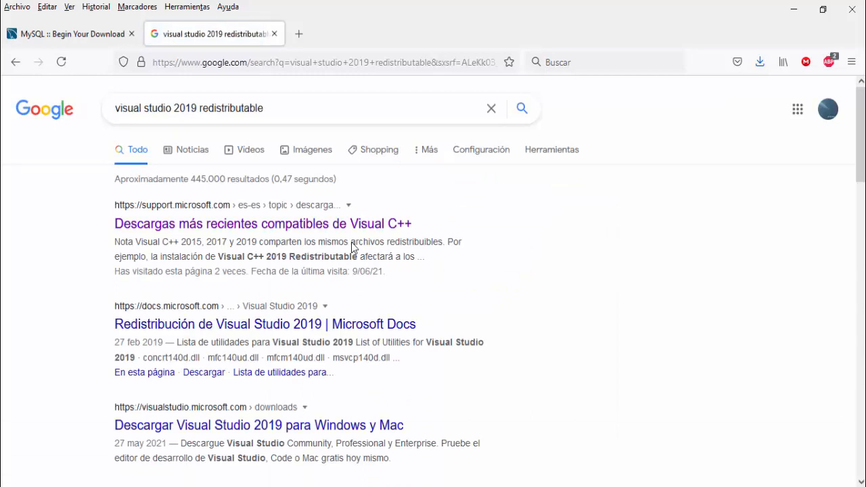
pyautogui.click(257, 226)
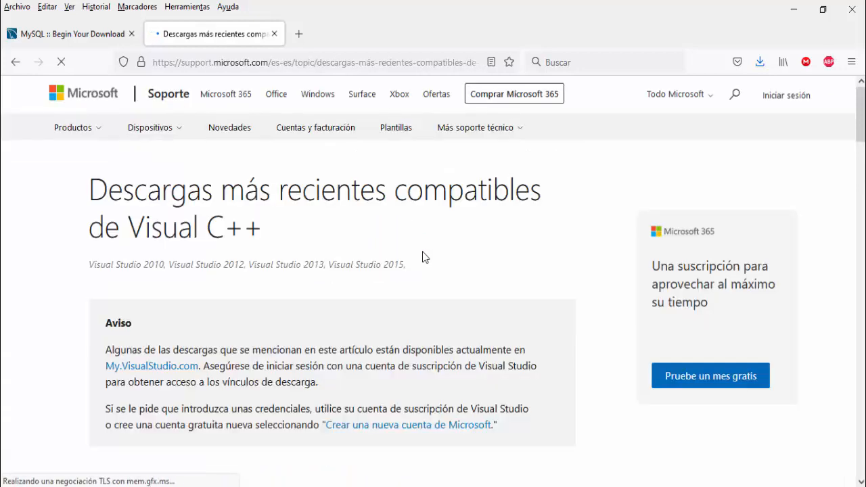
# Step: Download vc_redist.x86.exe from the Visual Studio 2015, 2017 and 2019 section and save the file
pyautogui.moveTo(862, 116); pyautogui.dragTo(863, 194)
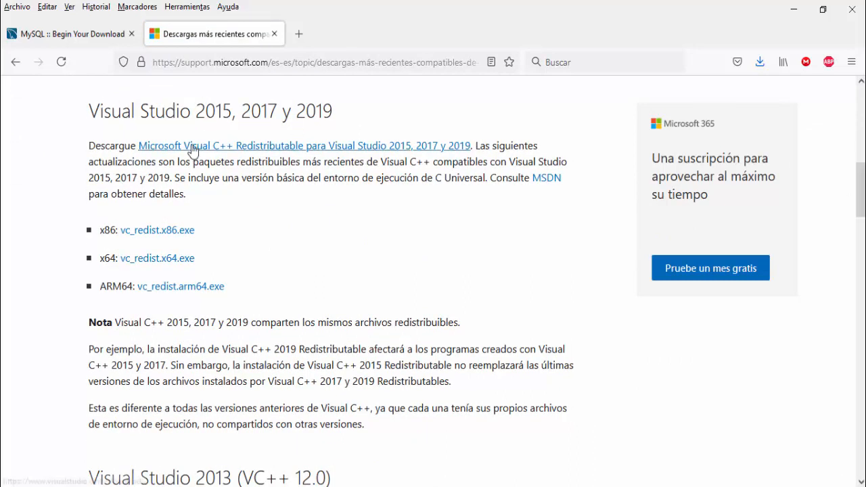
pyautogui.click(161, 231)
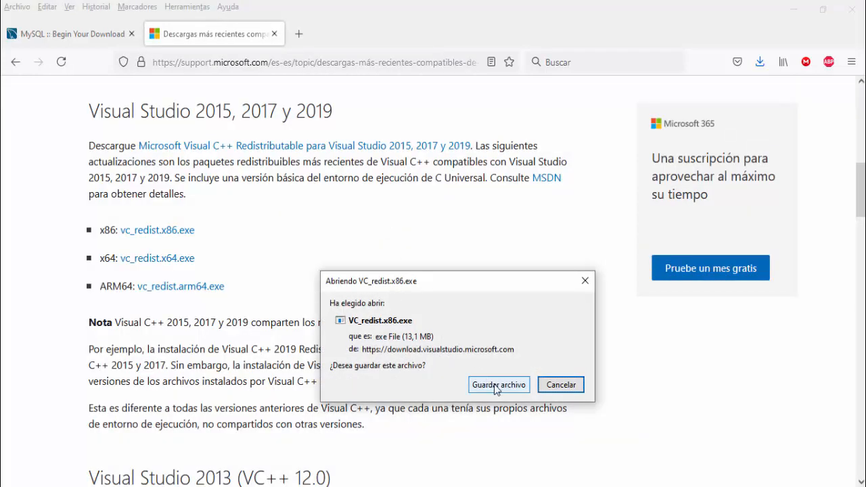
pyautogui.click(496, 385)
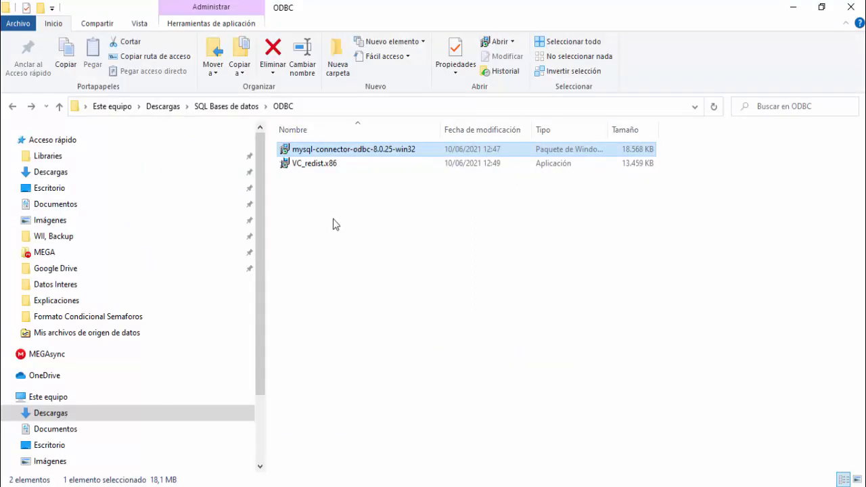
# Step: Run VC_redist.x86 from the ODBC folder, accept the license terms and install the Visual C++ 2015-2019 Redistributable (x86)
pyautogui.doubleClick(324, 165)
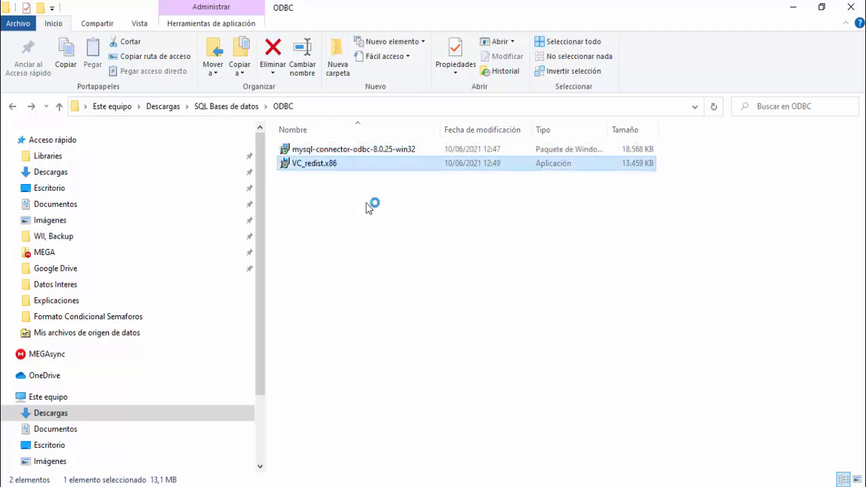
pyautogui.click(475, 269)
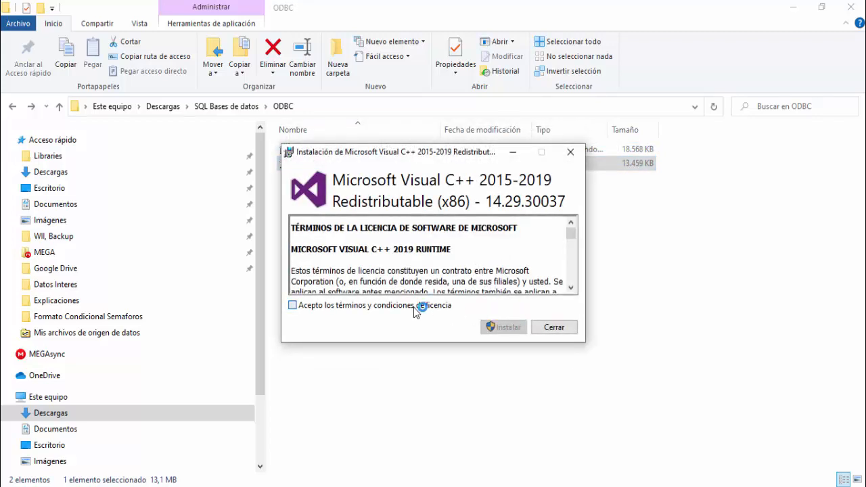
pyautogui.click(413, 307)
pyautogui.click(500, 327)
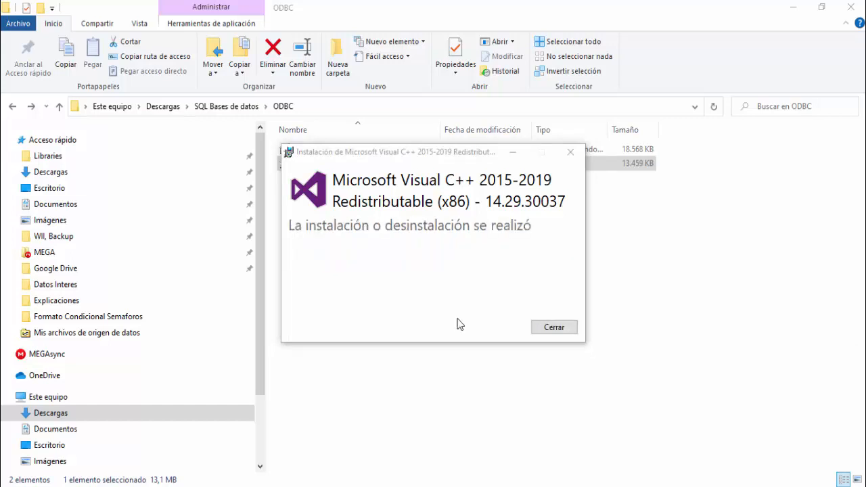
pyautogui.click(549, 328)
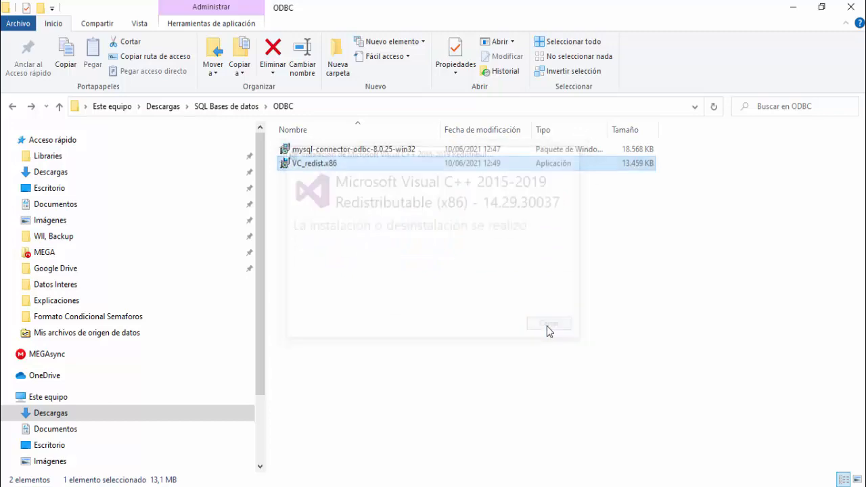
# Step: Run the mysql-connector-odbc-8.0.25-win32 installer again and accept its license agreement
pyautogui.click(305, 149)
pyautogui.press('Return')
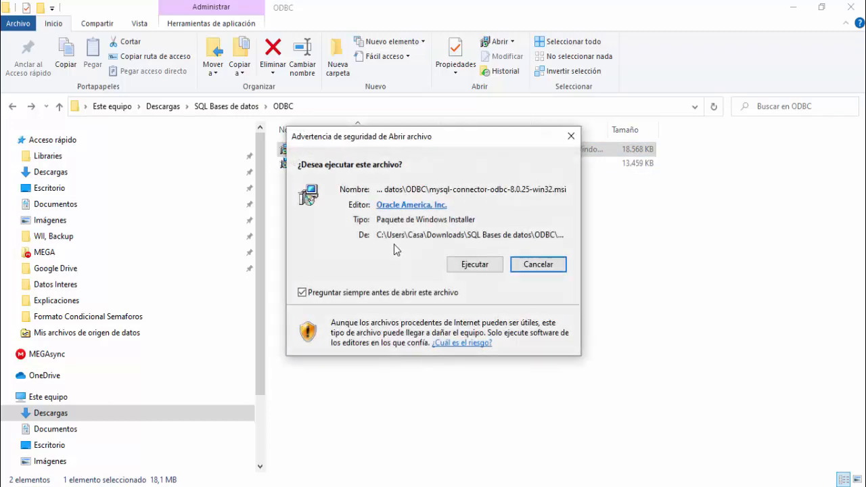
pyautogui.click(414, 263)
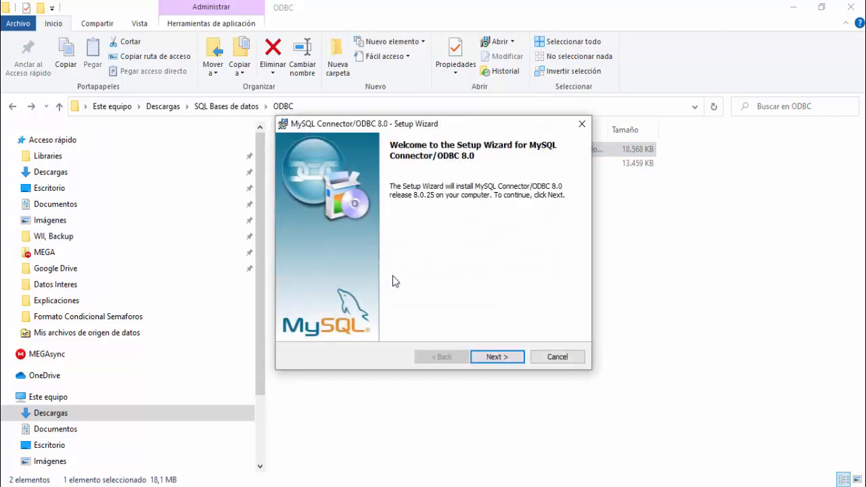
pyautogui.click(494, 356)
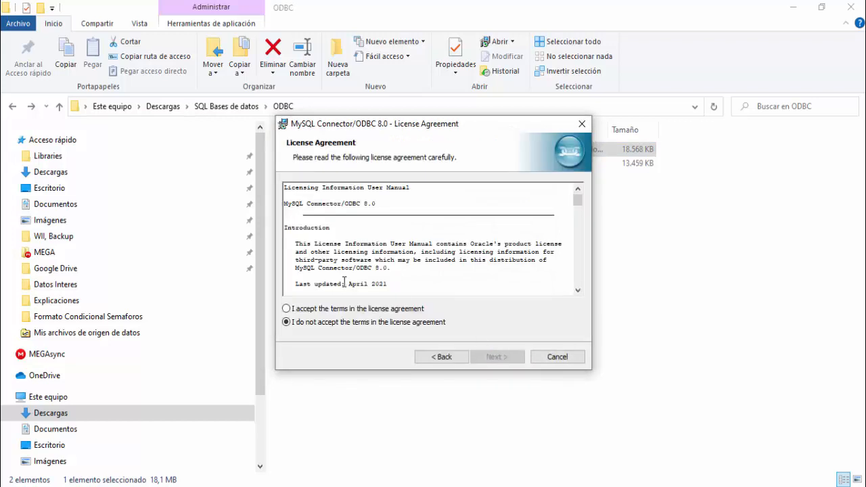
pyautogui.click(348, 311)
pyautogui.click(499, 358)
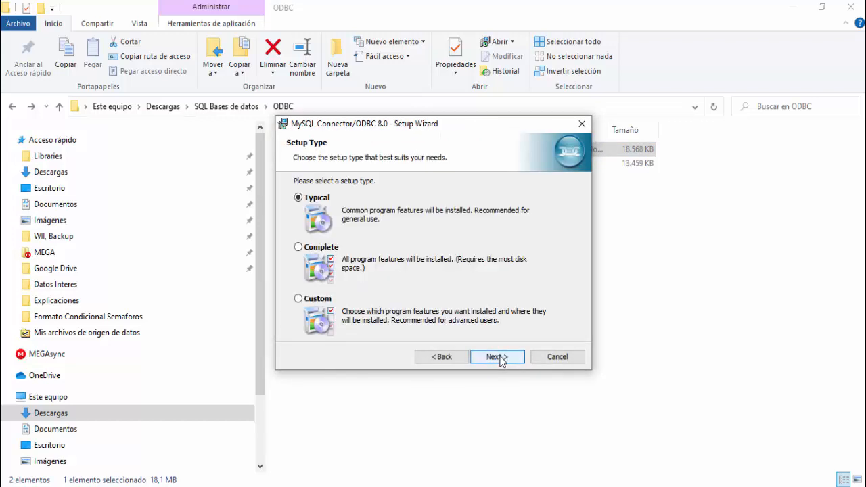
# Step: Install MySQL Connector/ODBC 8.0 with the Complete setup type and finish the wizard
pyautogui.click(306, 248)
pyautogui.click(500, 357)
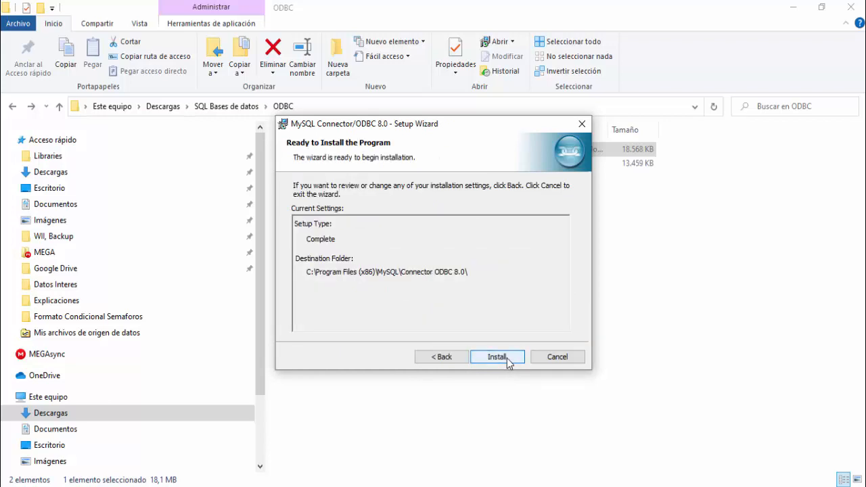
pyautogui.click(497, 357)
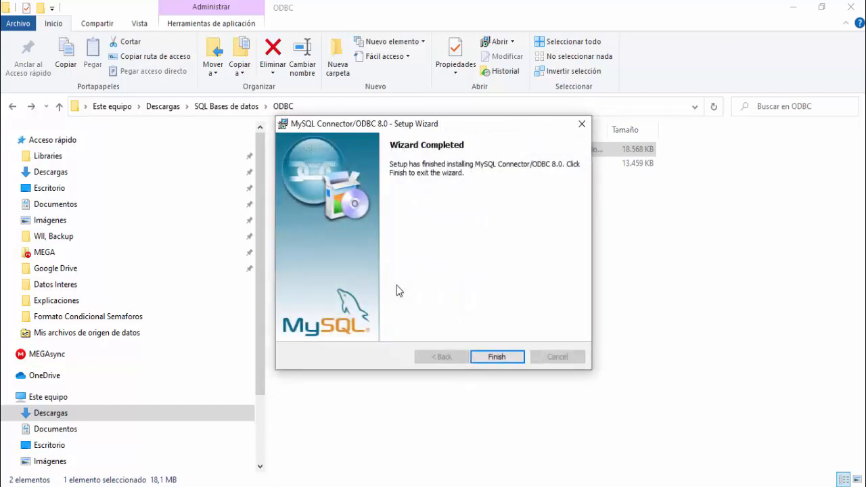
pyautogui.click(498, 359)
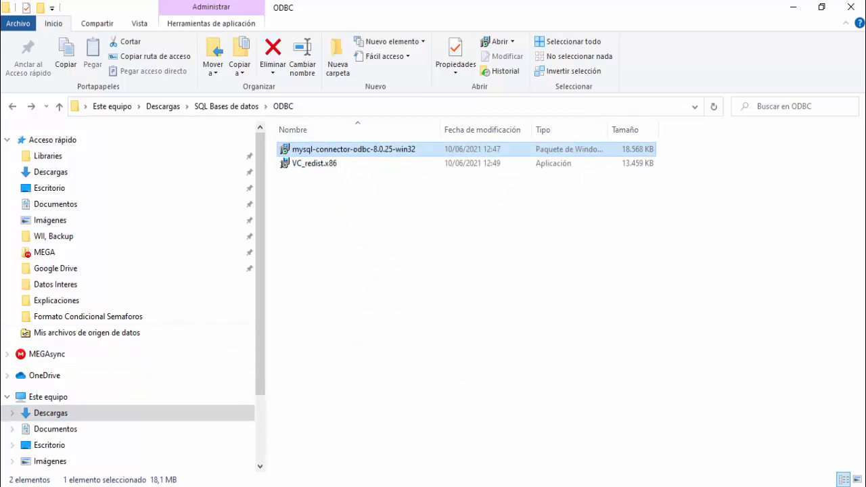
# Step: Open the 32-bit ODBC data source administrator and add a user data source with the MySQL ODBC 8.0 ANSI Driver
pyautogui.click(10, 485)
pyautogui.write('od')
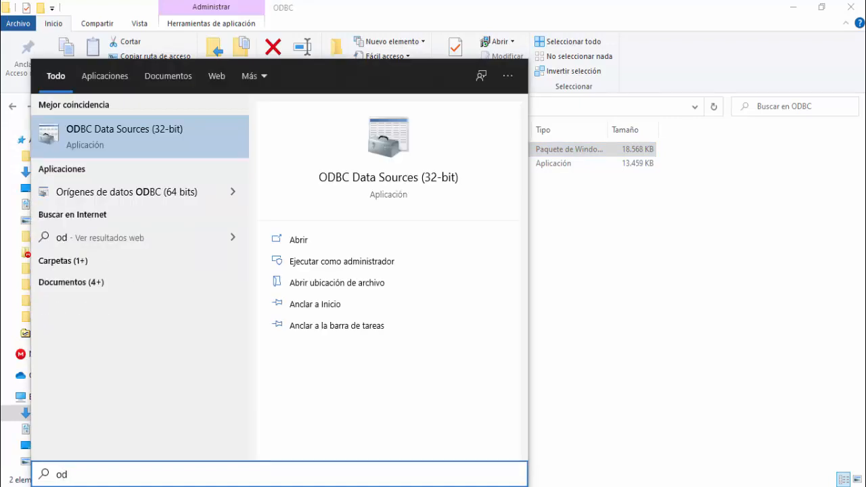
pyautogui.click(181, 140)
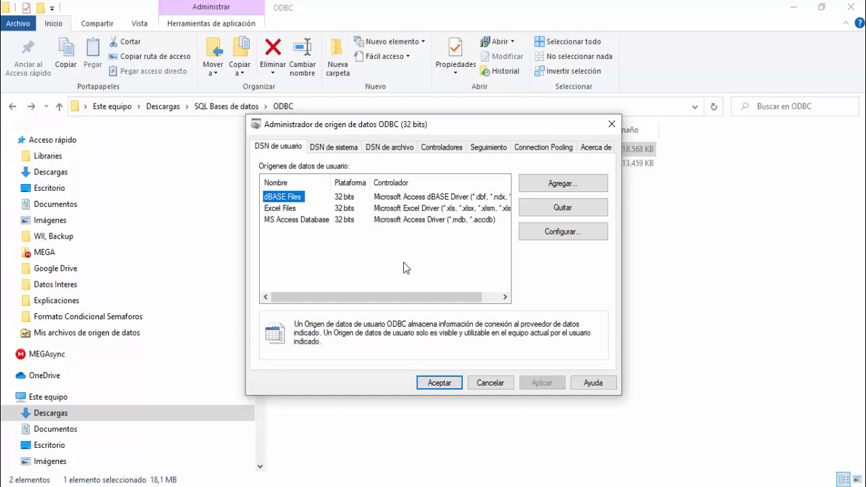
pyautogui.click(530, 191)
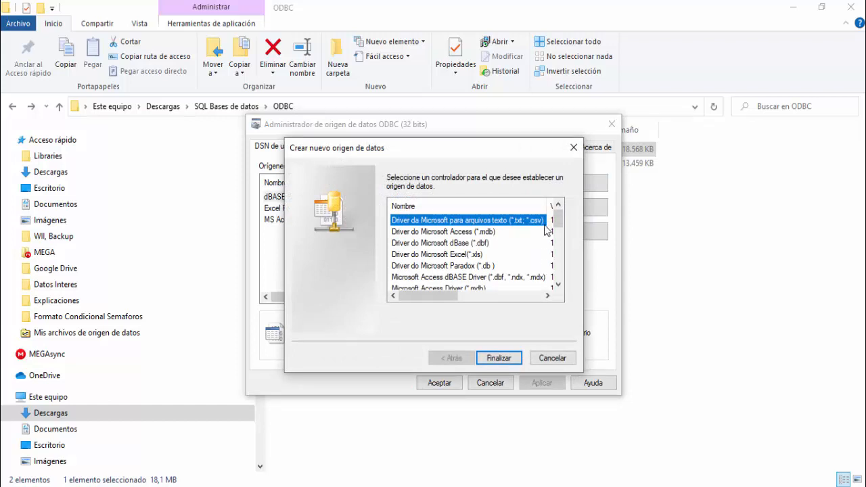
pyautogui.moveTo(562, 214); pyautogui.dragTo(559, 271)
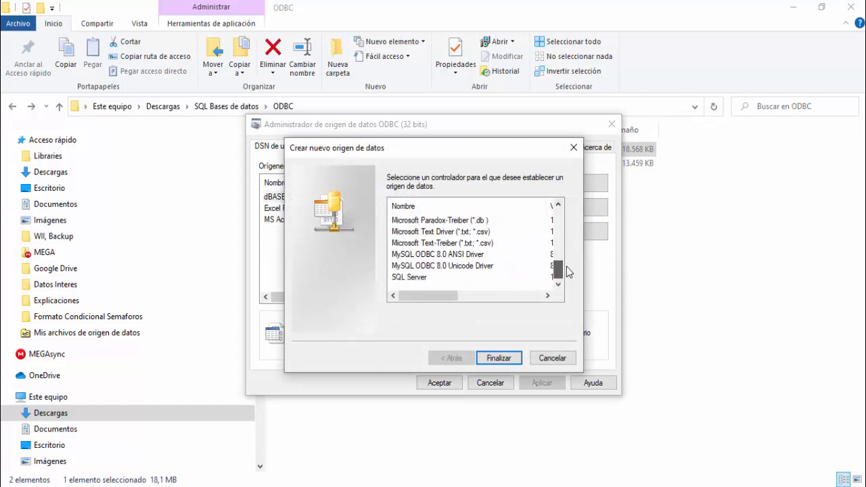
pyautogui.click(435, 255)
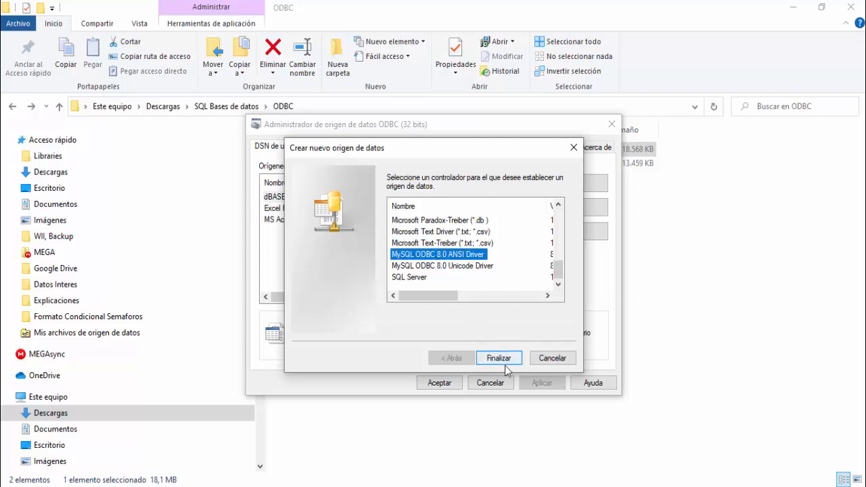
pyautogui.click(504, 362)
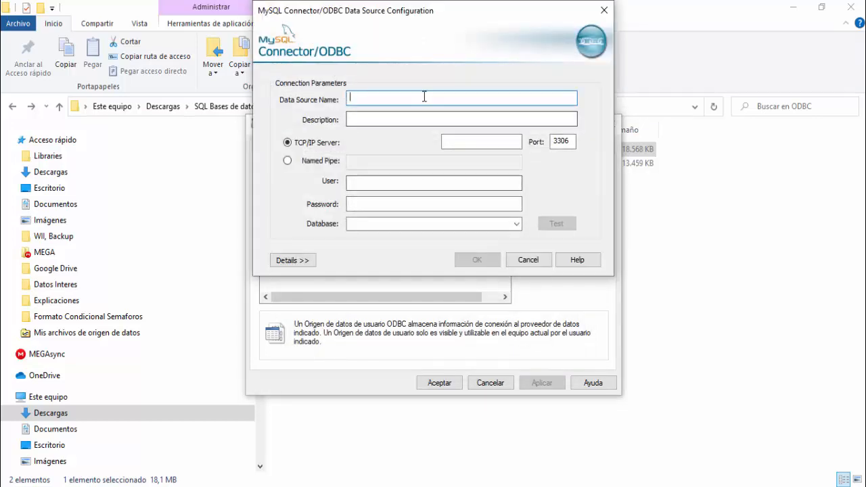
# Step: Name the data source Base1 and fill in the TCP/IP server address, the user name and the account password
pyautogui.moveTo(401, 9); pyautogui.dragTo(380, 77)
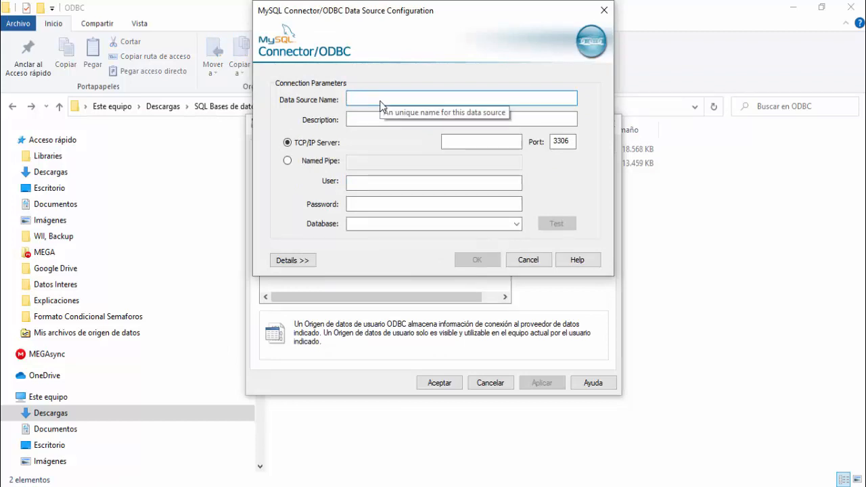
pyautogui.write('Base1')
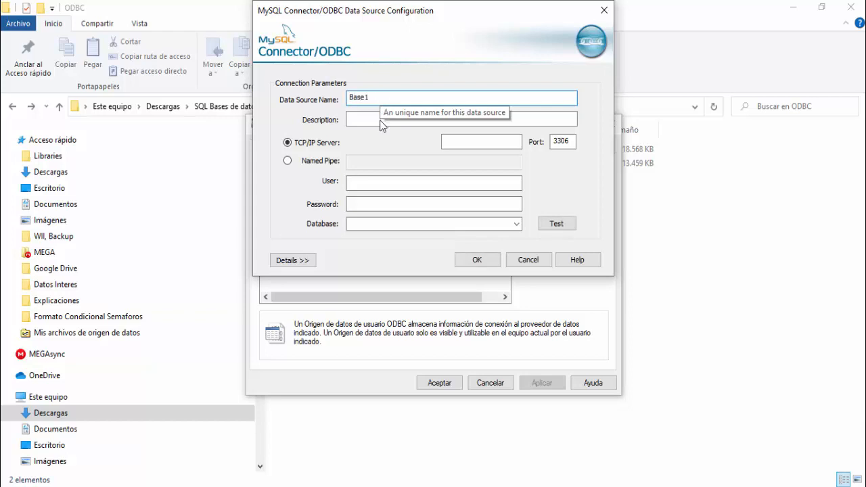
pyautogui.click(459, 145)
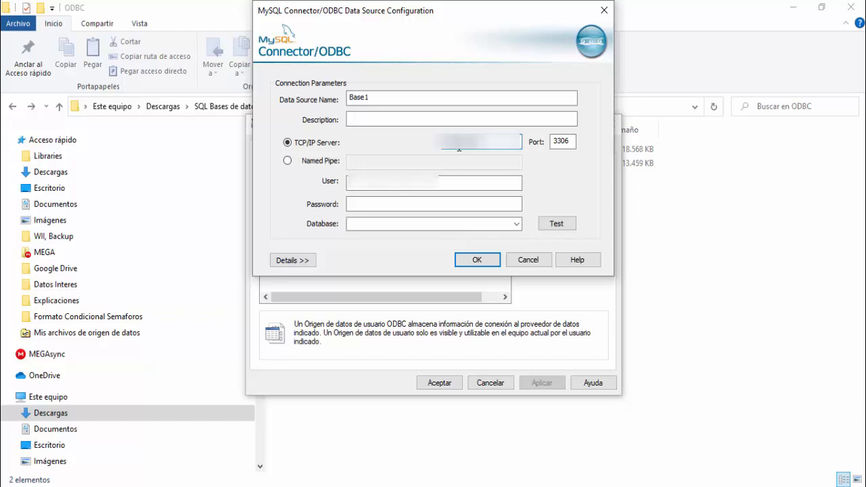
pyautogui.press('Tab')
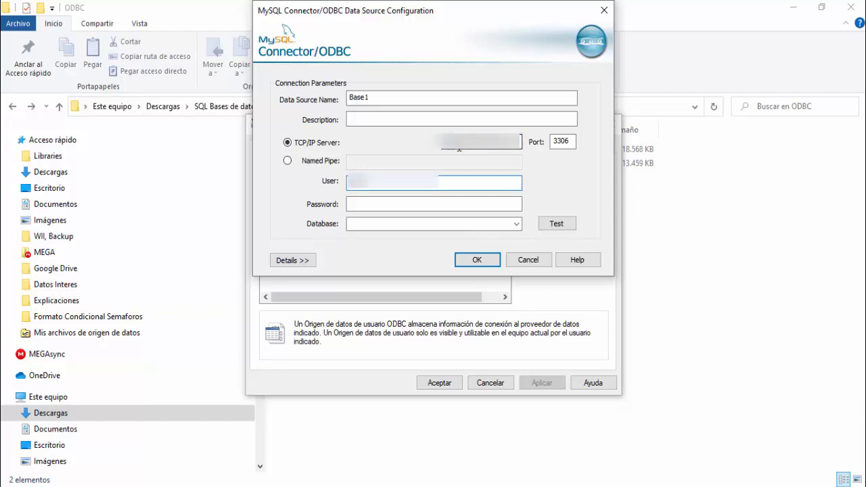
pyautogui.press('Tab')
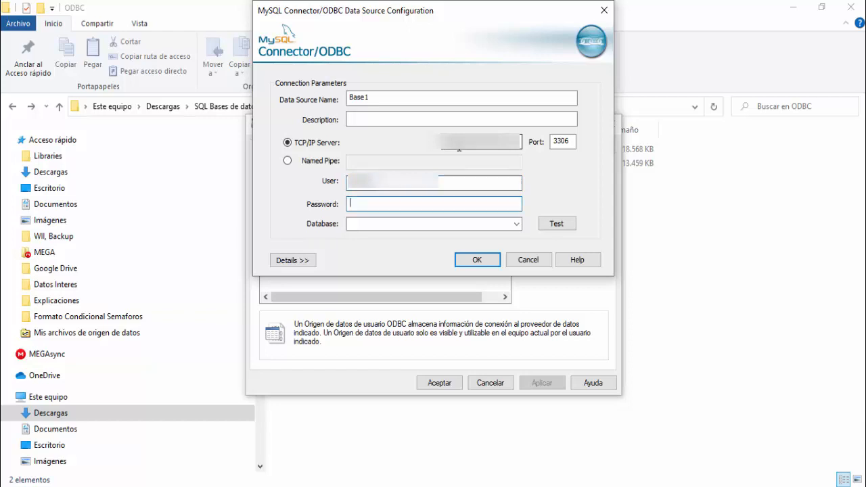
pyautogui.hotkey('ctrl', 'v')
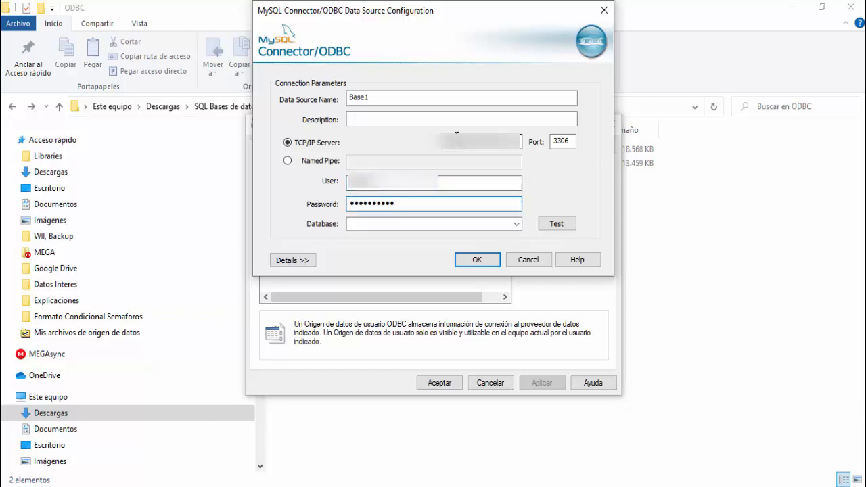
# Step: Test the connection, choose qzb574 as the database and save the Base1 data source
pyautogui.click(549, 223)
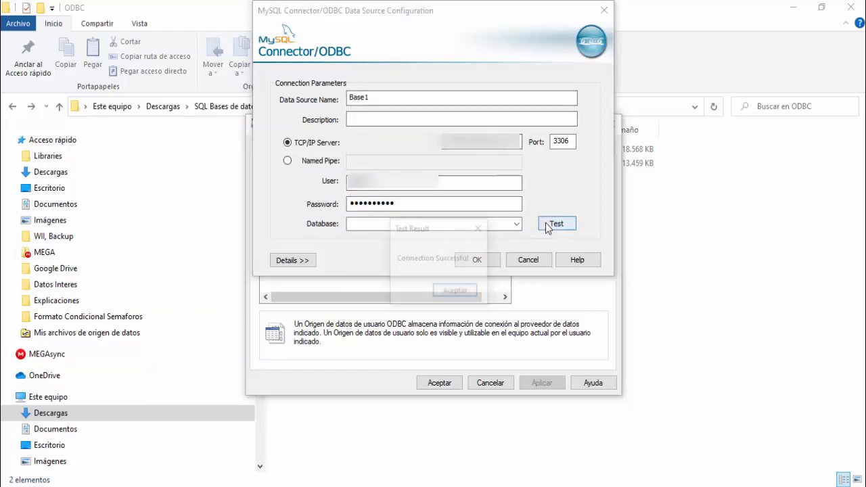
pyautogui.click(456, 291)
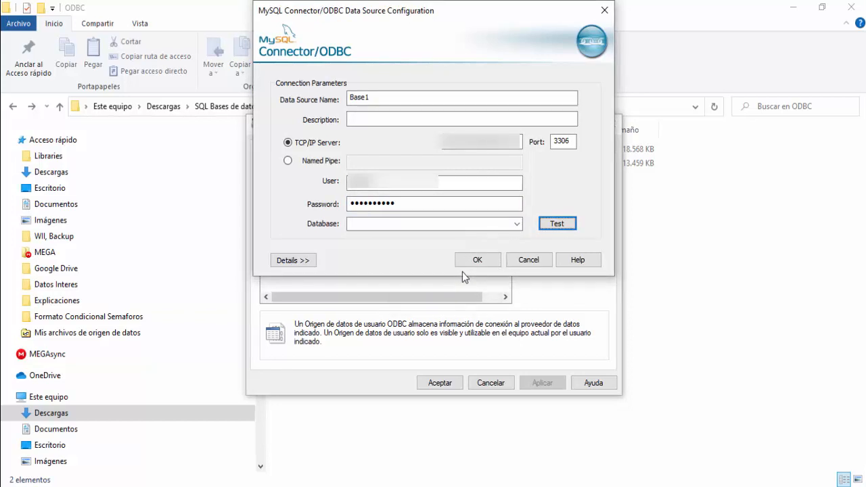
pyautogui.click(516, 223)
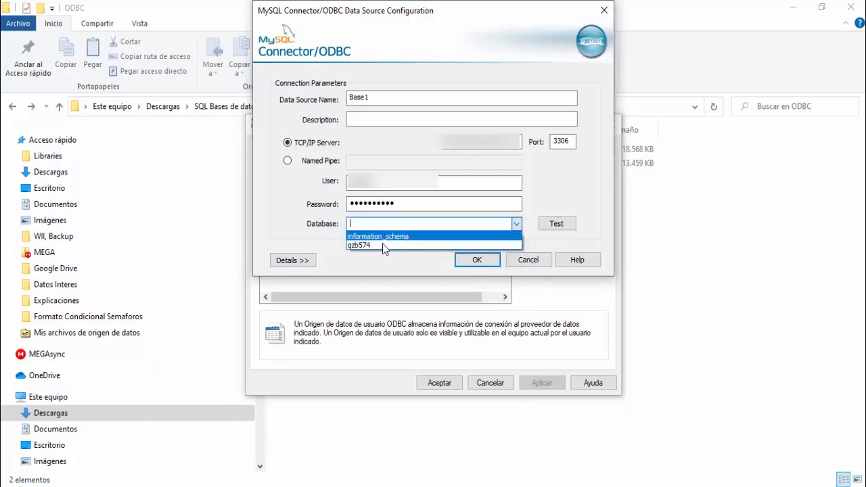
pyautogui.click(383, 245)
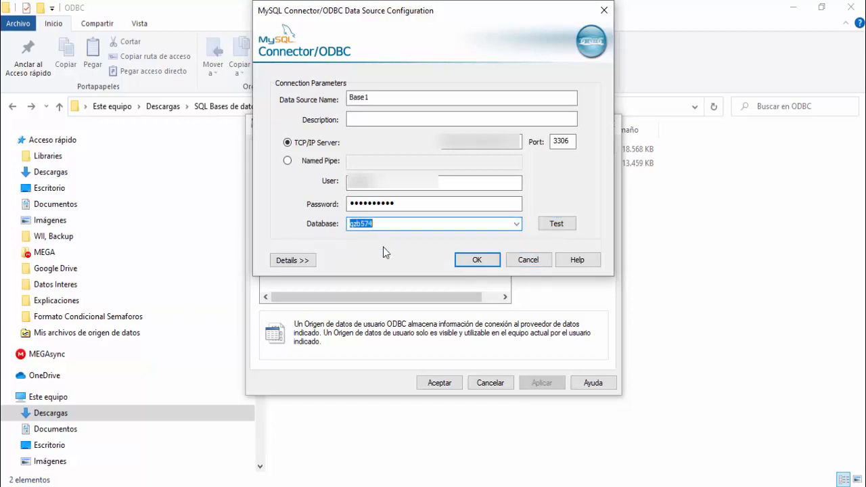
pyautogui.click(479, 261)
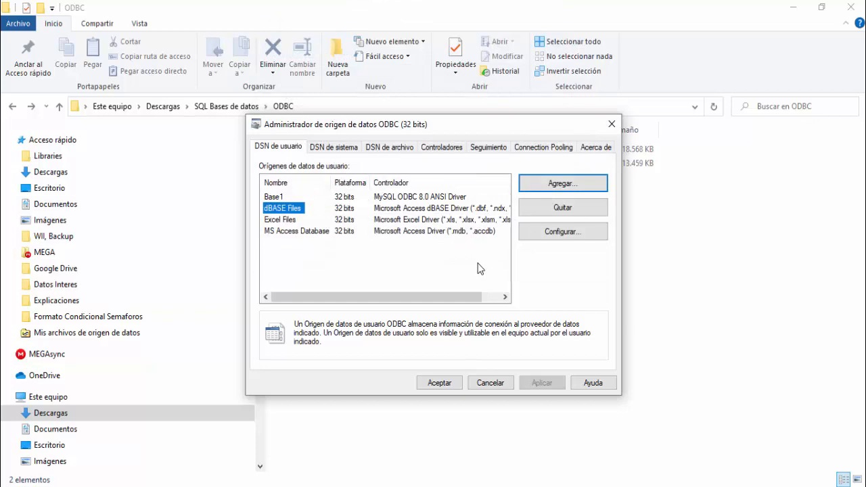
# Step: Switch to Excel and start a PivotTable in cell A1 of Hoja1 that uses an external data source
pyautogui.click(274, 485)
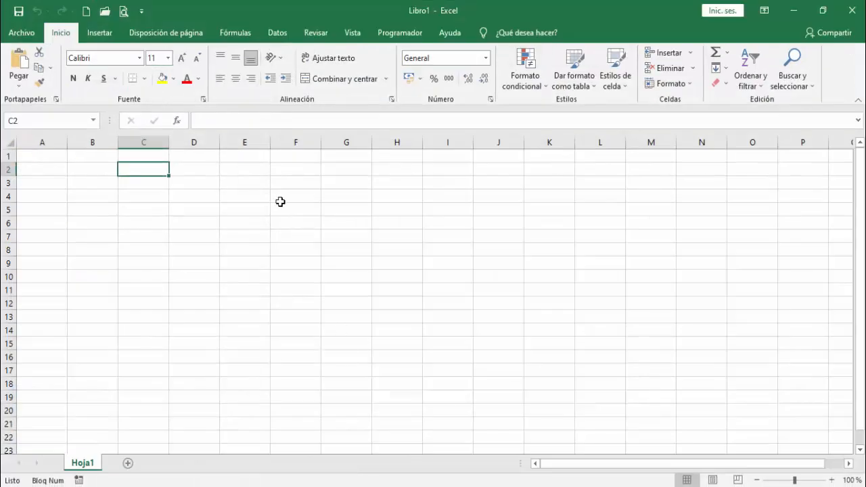
pyautogui.click(54, 157)
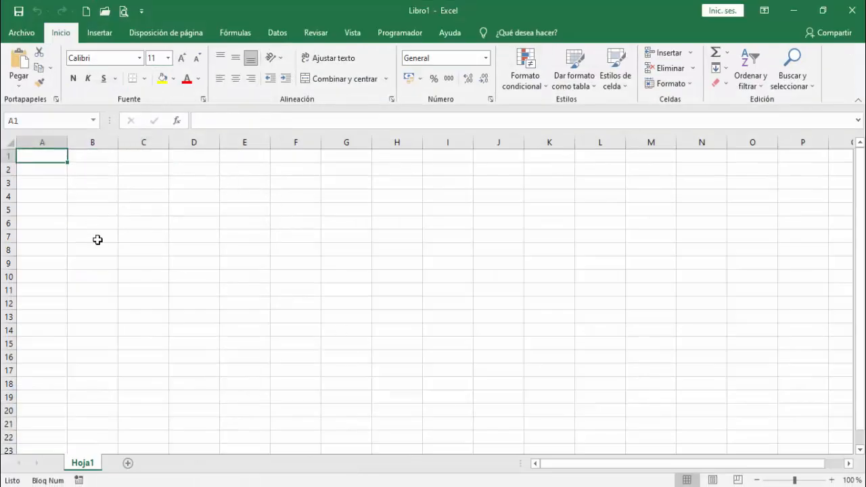
pyautogui.click(91, 33)
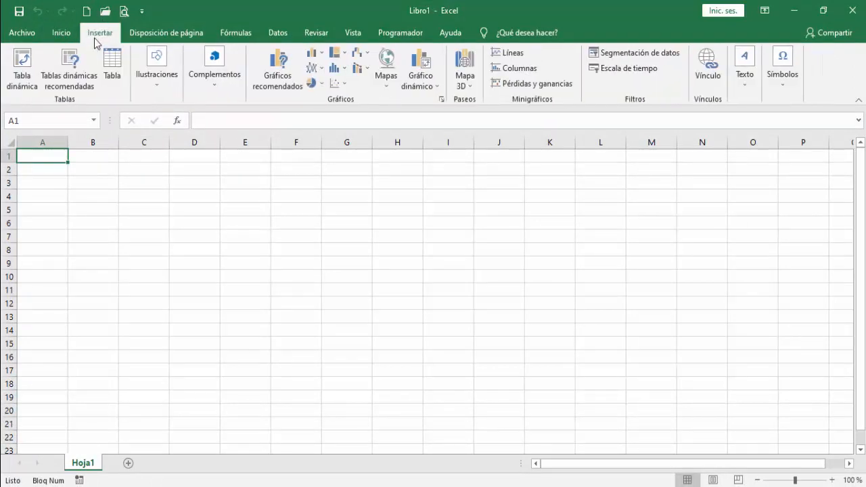
pyautogui.click(12, 71)
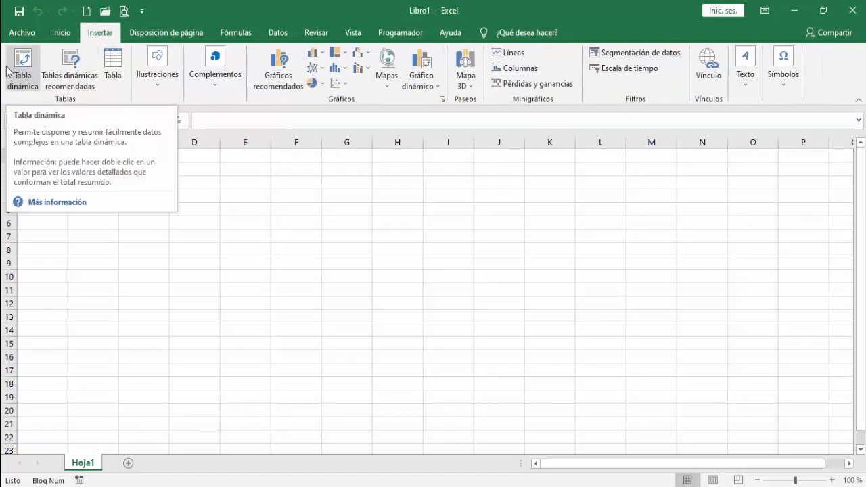
pyautogui.click(12, 70)
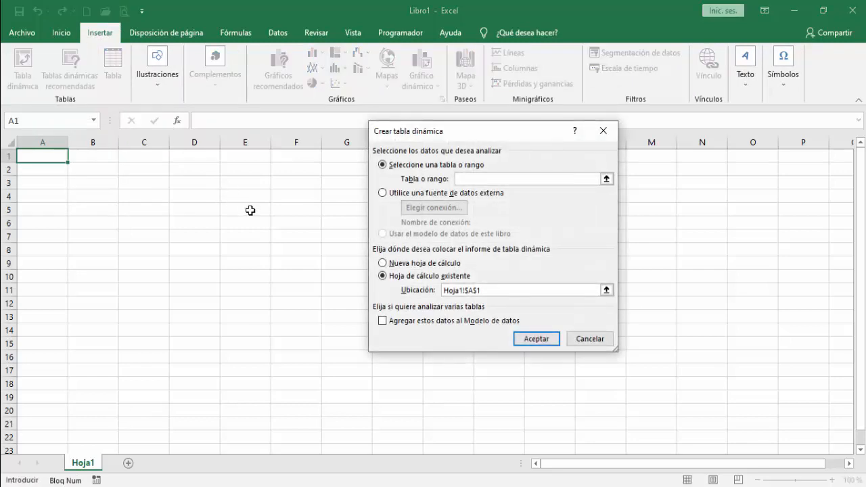
pyautogui.click(382, 194)
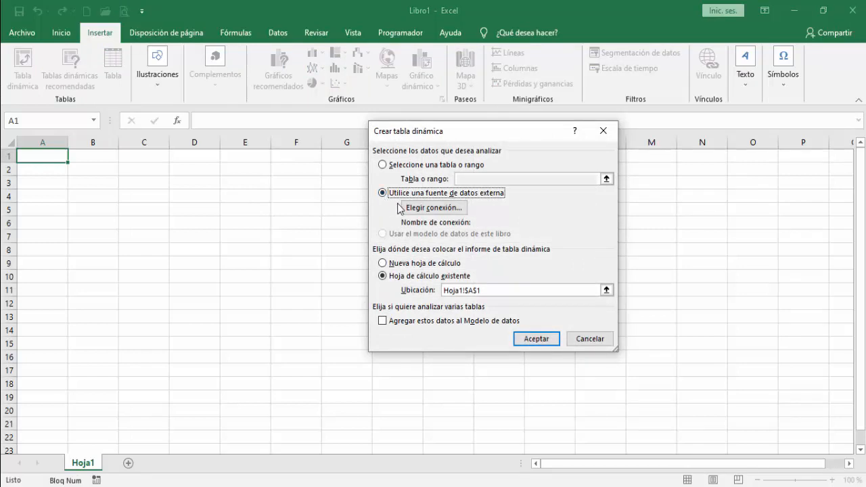
# Step: Choose to create a new connection for the PivotTable, with ODBC DSN as the data source type
pyautogui.click(404, 205)
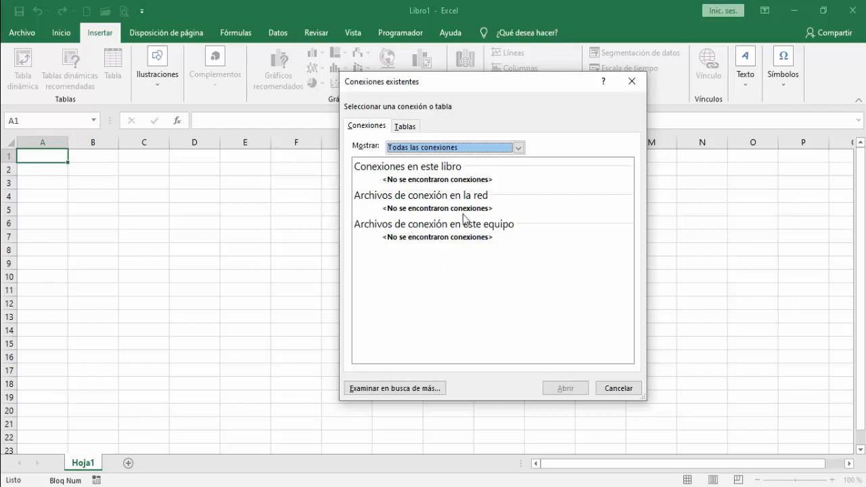
pyautogui.click(415, 390)
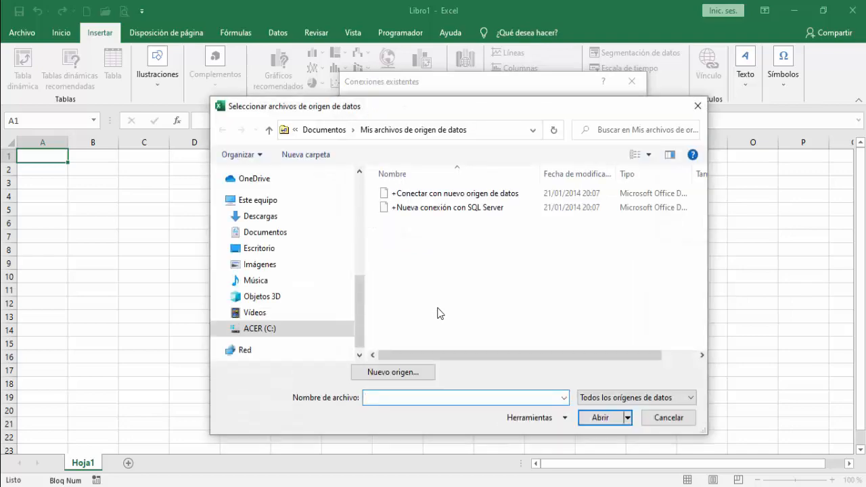
pyautogui.click(398, 372)
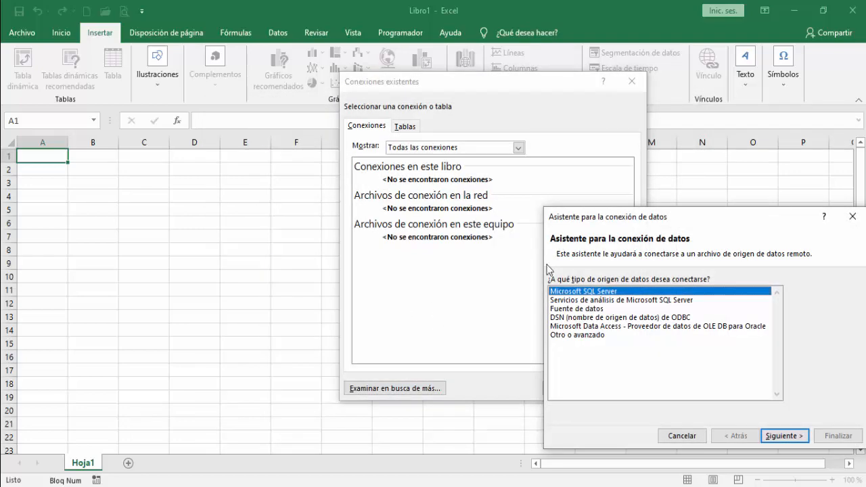
pyautogui.moveTo(569, 218); pyautogui.dragTo(278, 166)
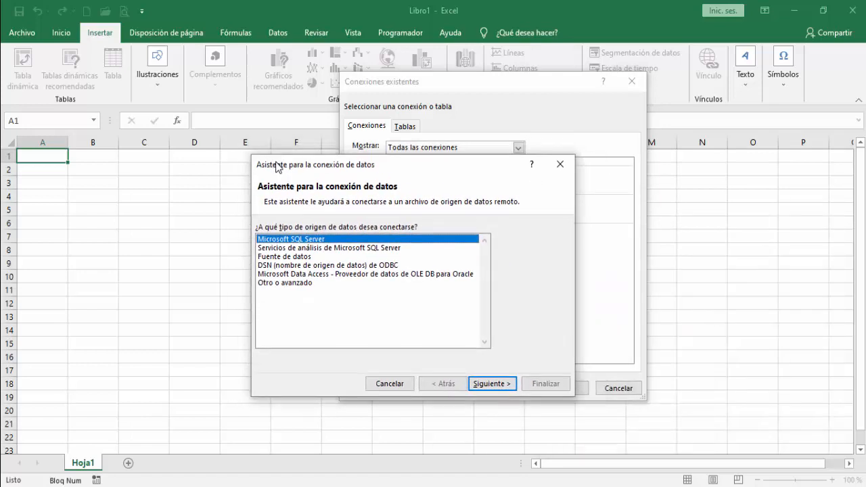
pyautogui.click(331, 267)
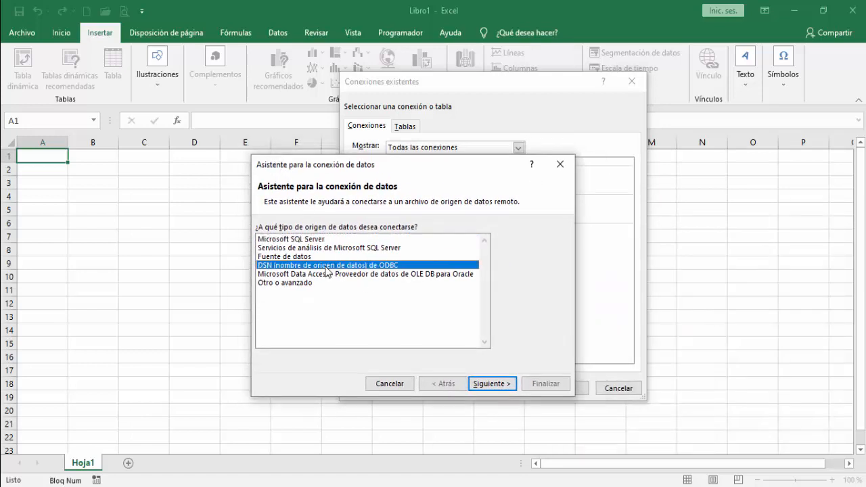
pyautogui.click(482, 384)
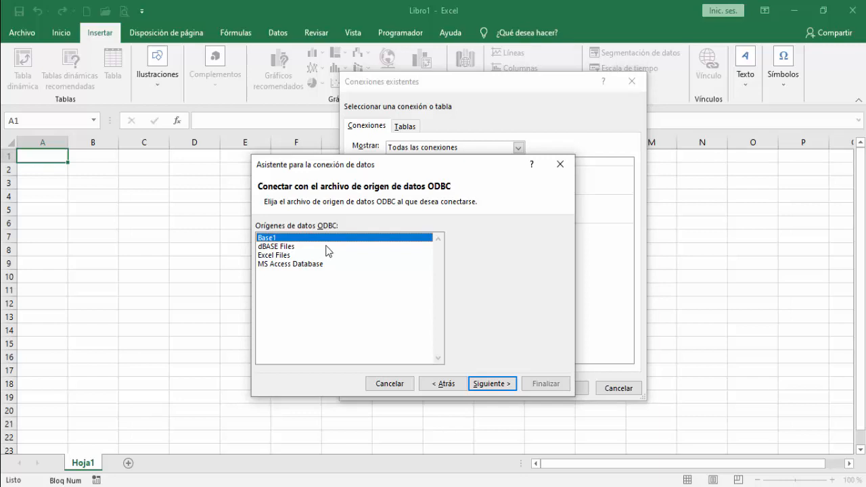
# Step: Connect to the Base1 ODBC source and select the Pedidos table from the qzb574 database
pyautogui.click(502, 389)
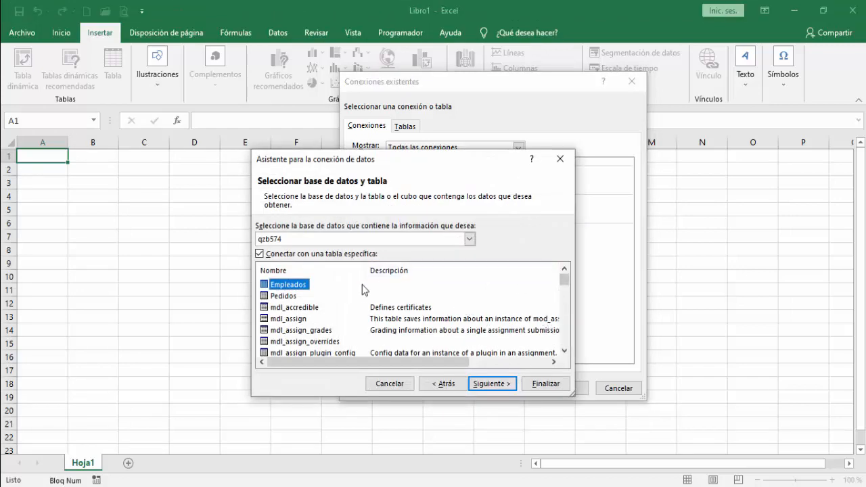
pyautogui.click(289, 297)
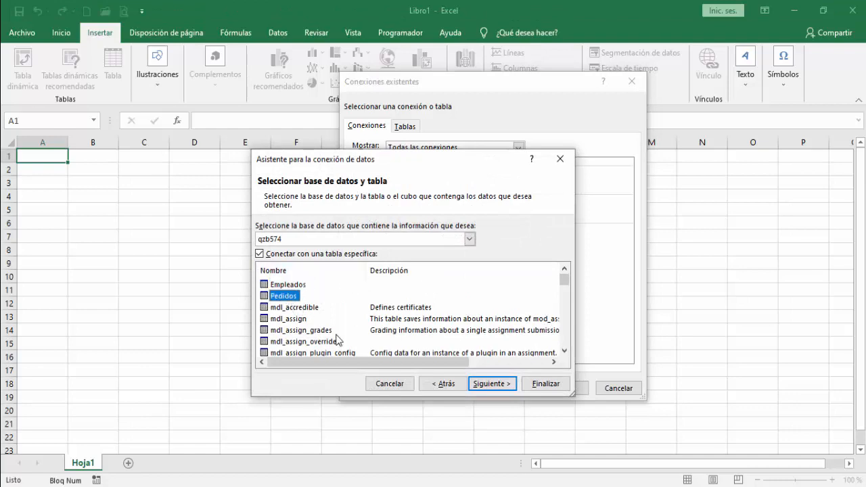
pyautogui.click(485, 382)
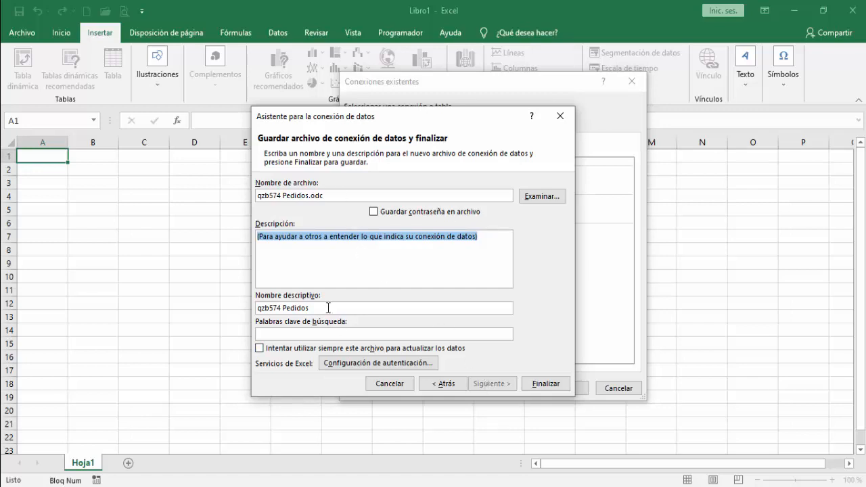
# Step: Shorten the connection's friendly name to Pedidos and finish the data connection wizard
pyautogui.moveTo(328, 305); pyautogui.dragTo(259, 309)
pyautogui.click(288, 305)
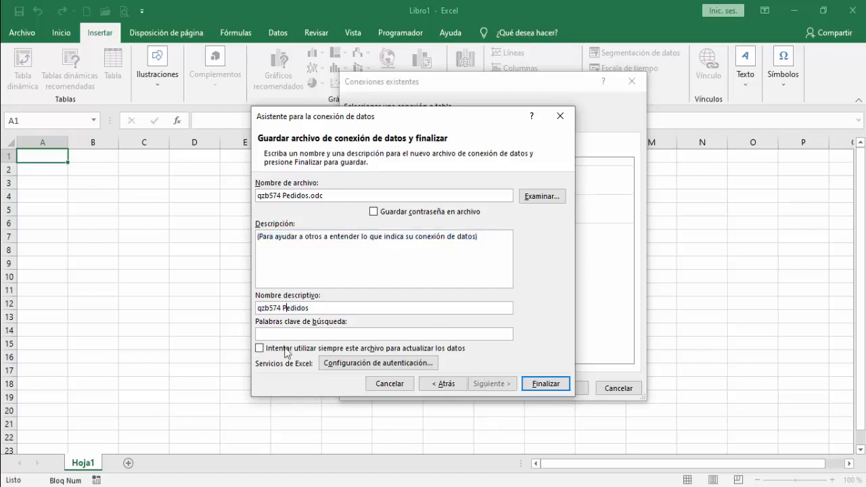
pyautogui.press('BackSpace')
pyautogui.press('BackSpace')
pyautogui.press('BackSpace')
pyautogui.press('BackSpace')
pyautogui.press('BackSpace')
pyautogui.press('BackSpace')
pyautogui.press('BackSpace')
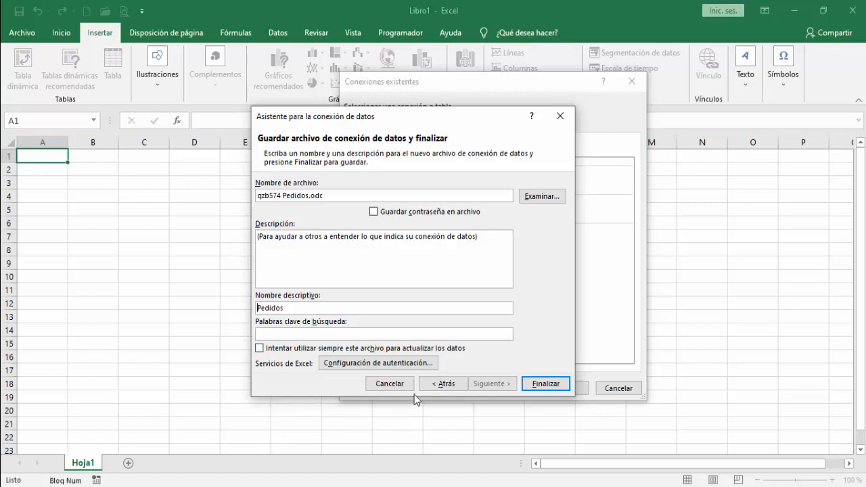
pyautogui.click(534, 384)
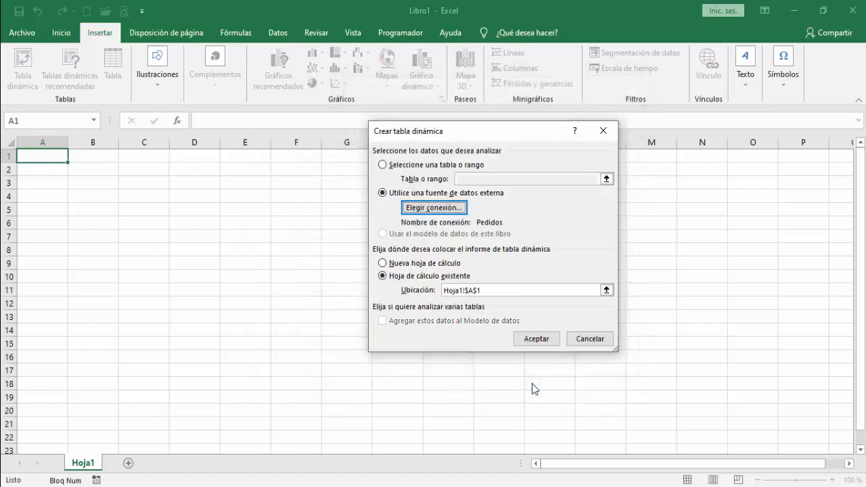
# Step: Create the PivotTable from the Pedidos connection, with Producto as rows and the sum of Ventas as values
pyautogui.click(534, 339)
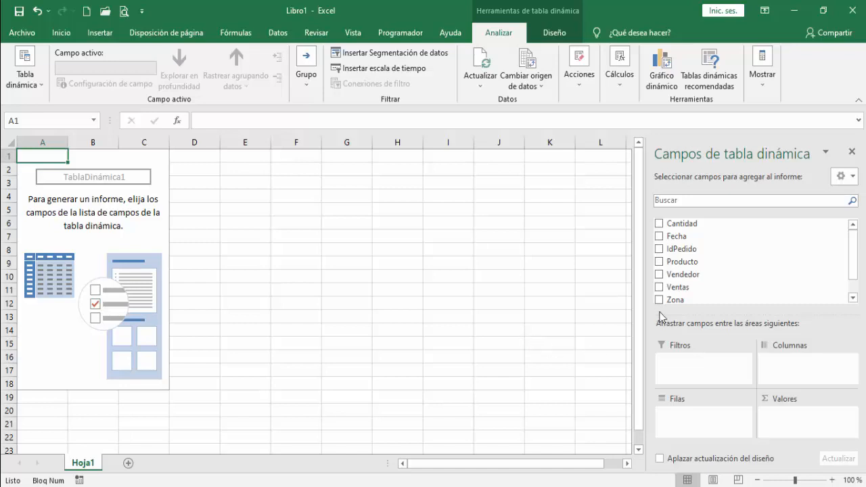
pyautogui.moveTo(674, 262); pyautogui.dragTo(690, 432)
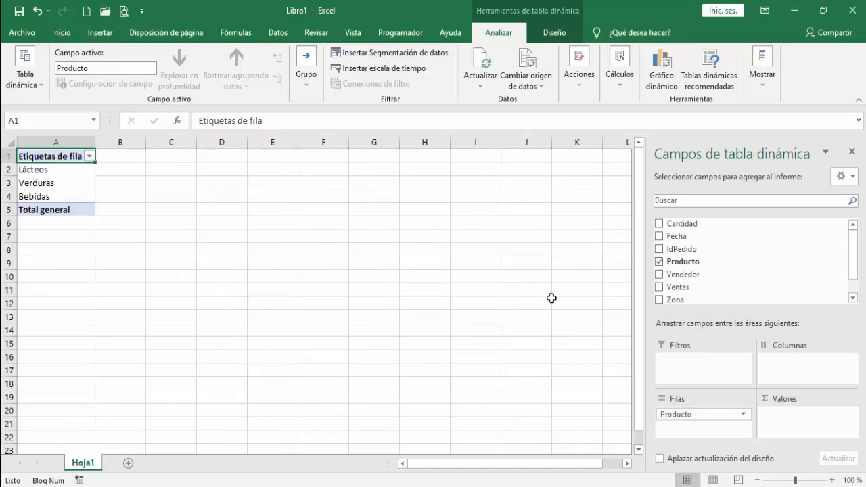
pyautogui.moveTo(681, 290); pyautogui.dragTo(767, 414)
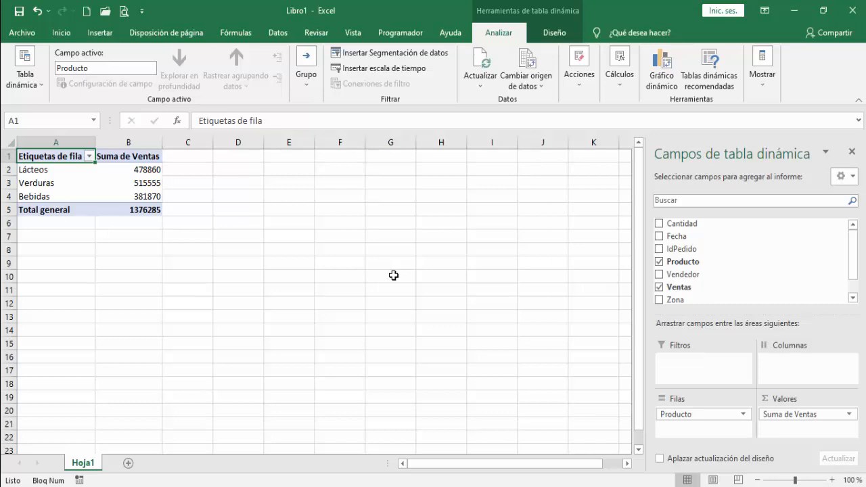
# Step: Add a new worksheet and create a PivotTable in its cell A1 from the Pedidos connection file saved on this computer
pyautogui.click(128, 463)
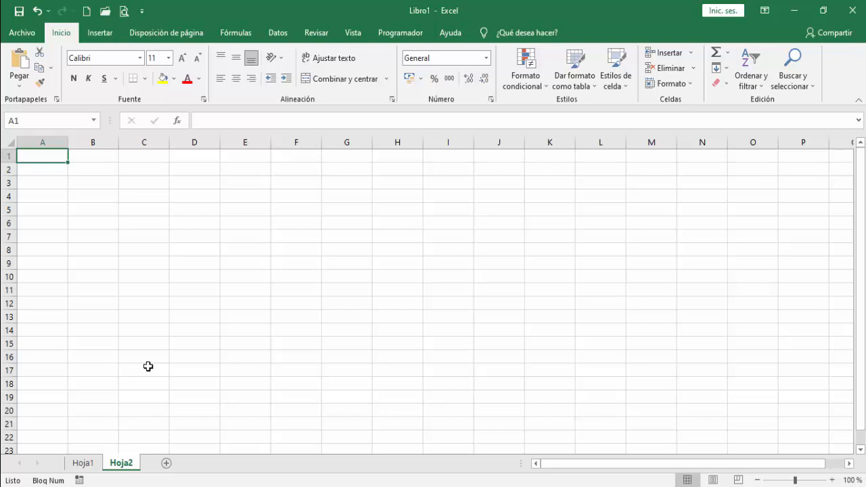
pyautogui.click(100, 35)
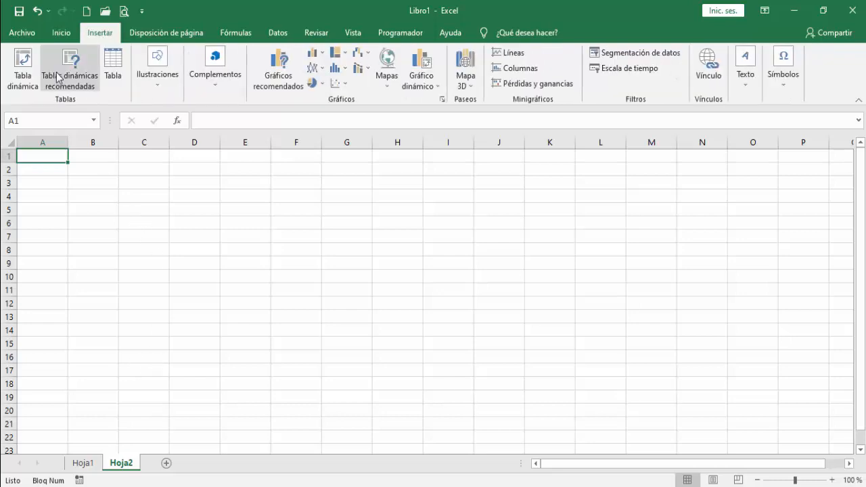
pyautogui.click(20, 79)
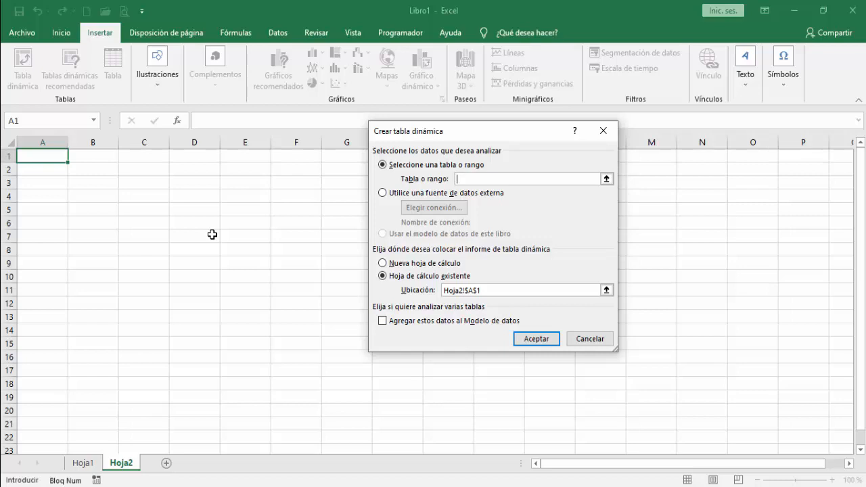
pyautogui.click(382, 193)
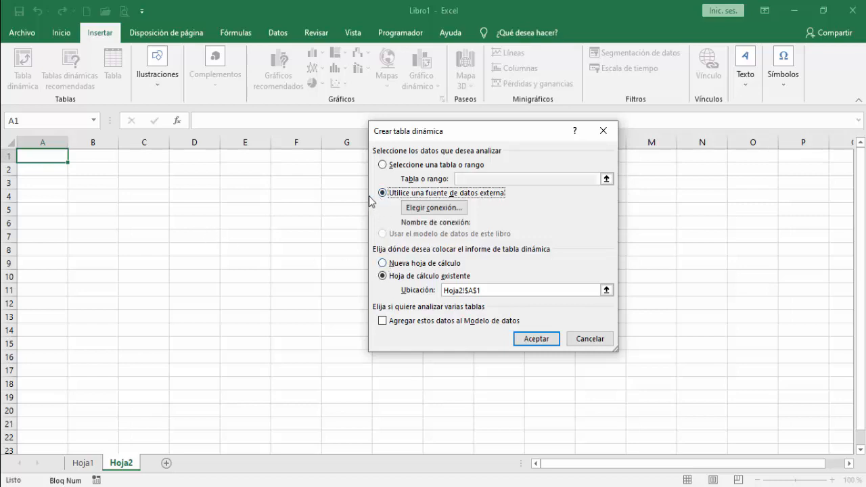
pyautogui.click(433, 207)
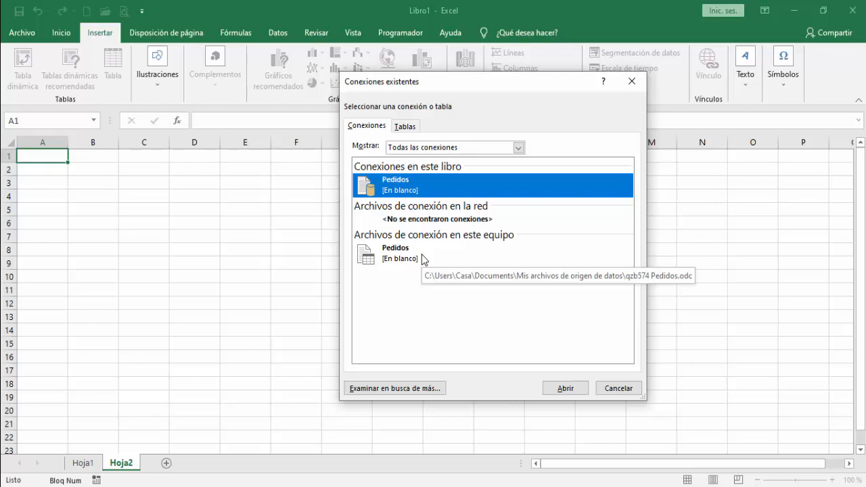
pyautogui.click(422, 258)
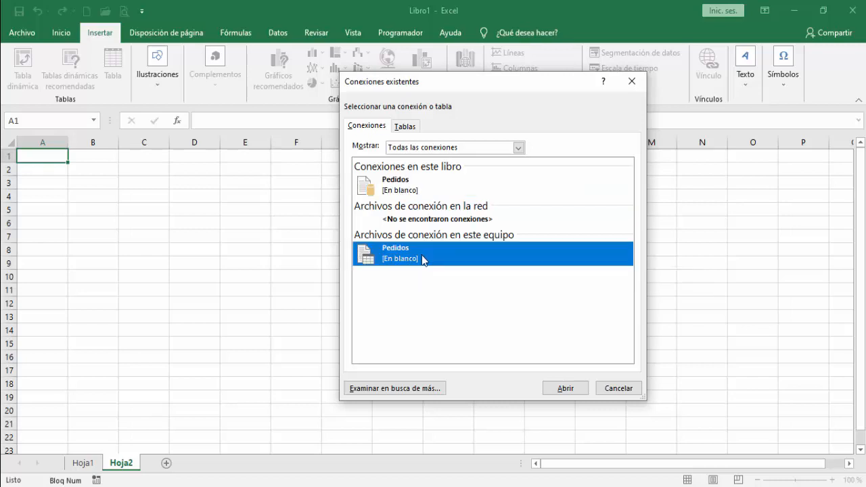
pyautogui.click(565, 389)
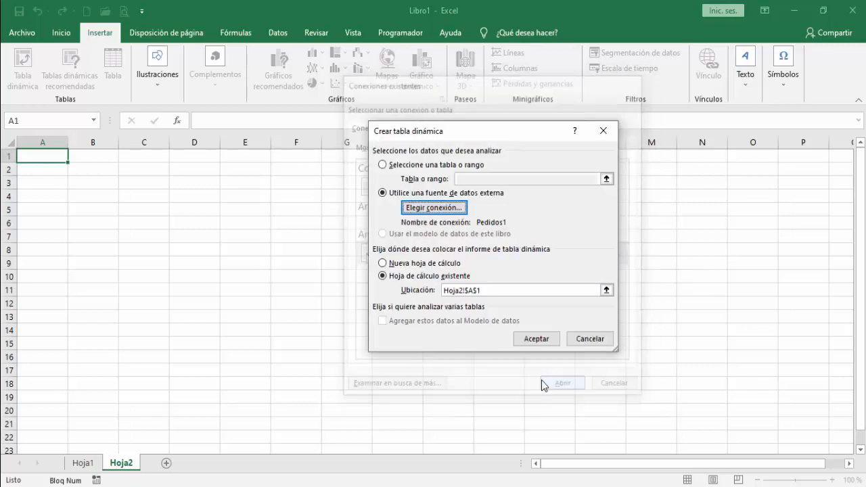
pyautogui.click(517, 338)
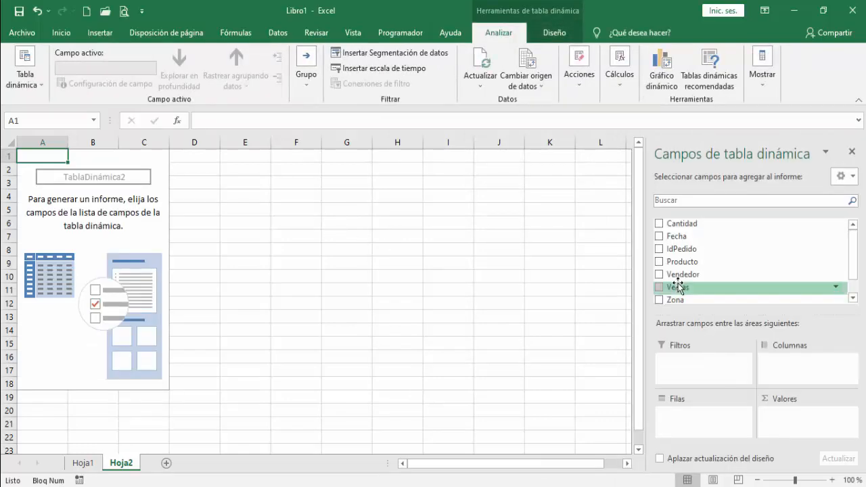
# Step: Lay out the second PivotTable with Vendedor and Zona as nested rows and the sum of Ventas as values
pyautogui.moveTo(676, 278); pyautogui.dragTo(707, 424)
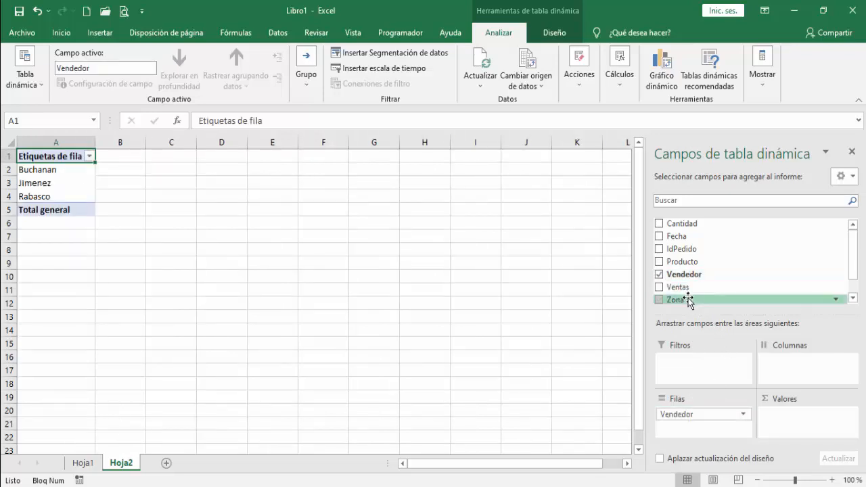
pyautogui.moveTo(688, 299); pyautogui.dragTo(707, 431)
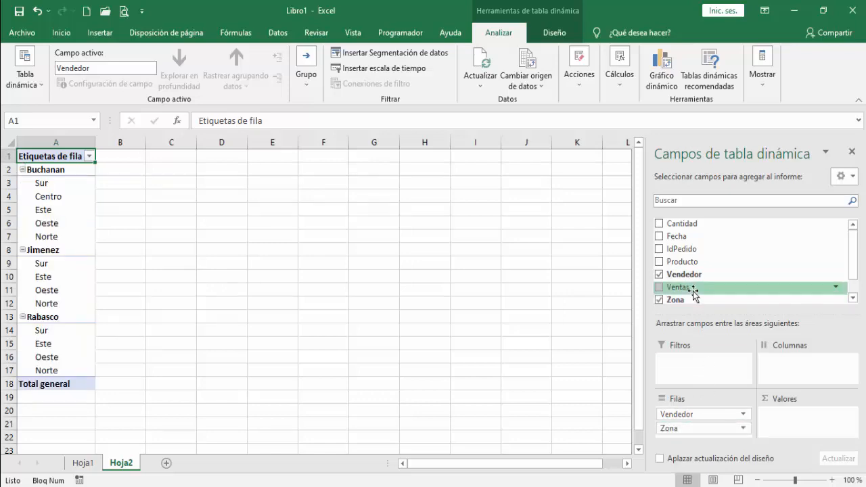
pyautogui.moveTo(693, 292); pyautogui.dragTo(790, 430)
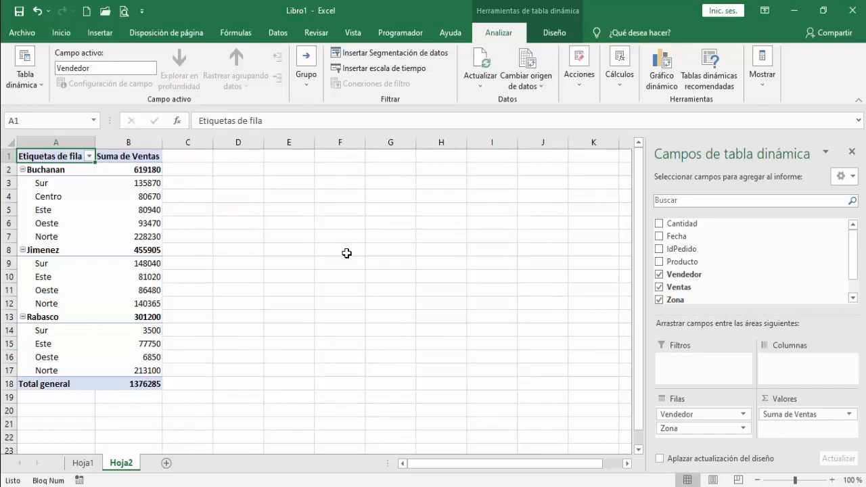
# Step: Add a third worksheet, start a PivotTable in its cell A1 with an external data source, and open the existing connections
pyautogui.click(166, 463)
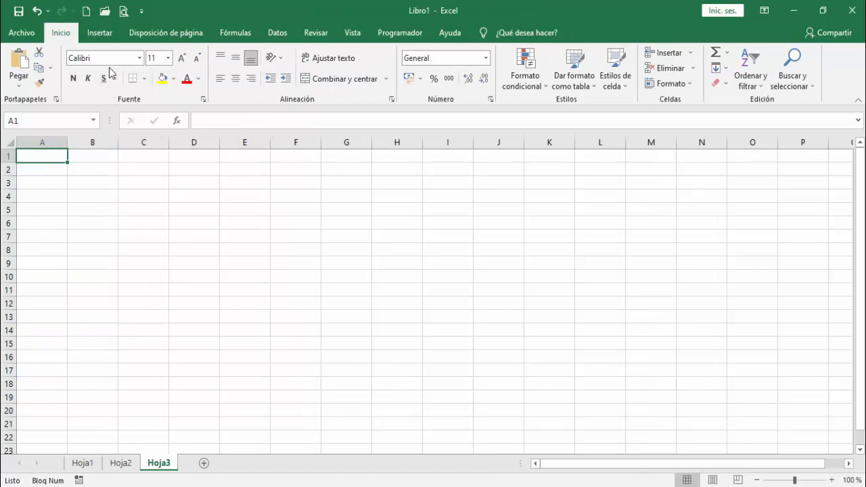
pyautogui.click(98, 32)
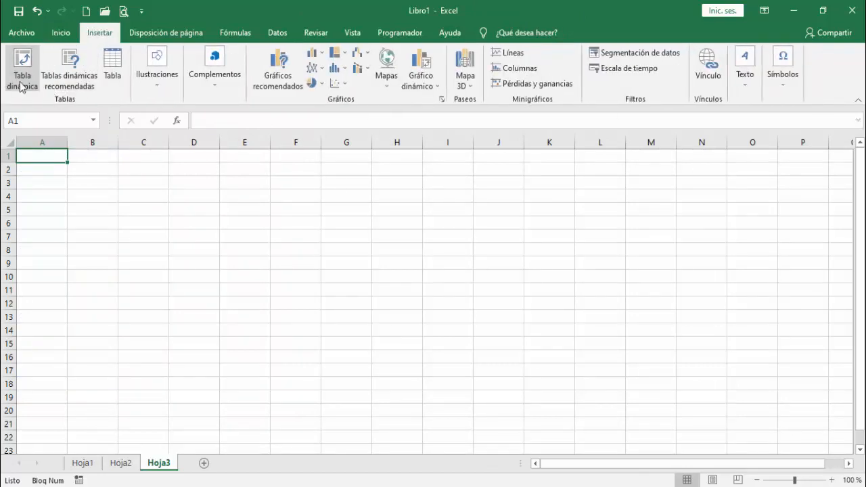
pyautogui.click(21, 79)
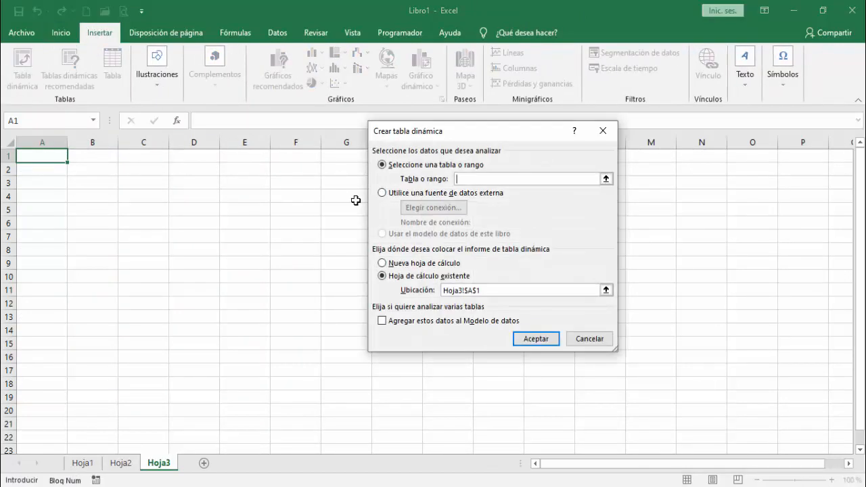
pyautogui.click(398, 193)
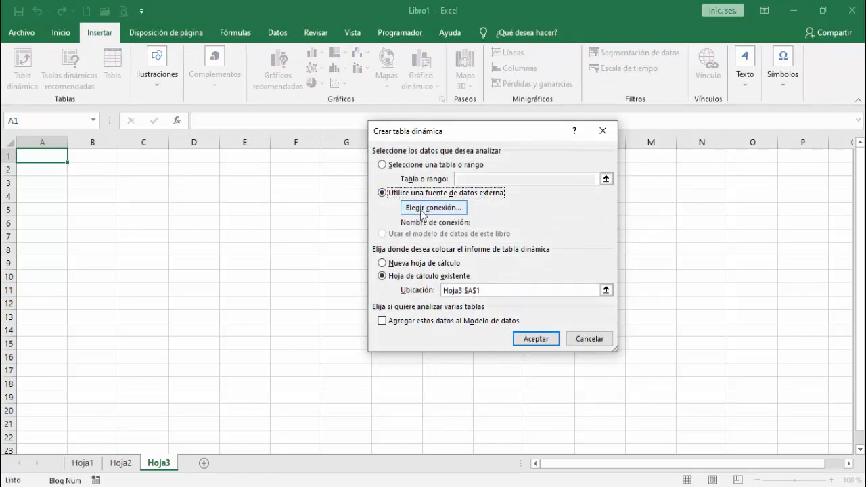
pyautogui.click(428, 213)
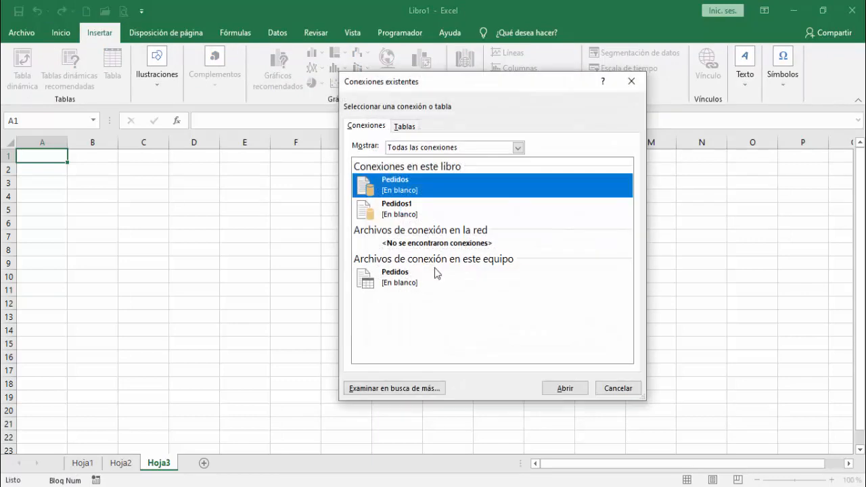
# Step: Choose to create a new data source for this PivotTable, with ODBC DSN as the data source type
pyautogui.click(415, 388)
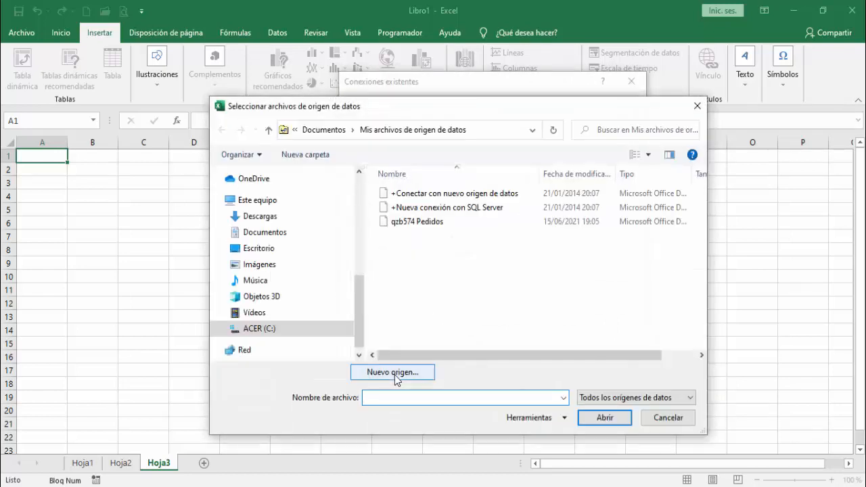
pyautogui.click(394, 372)
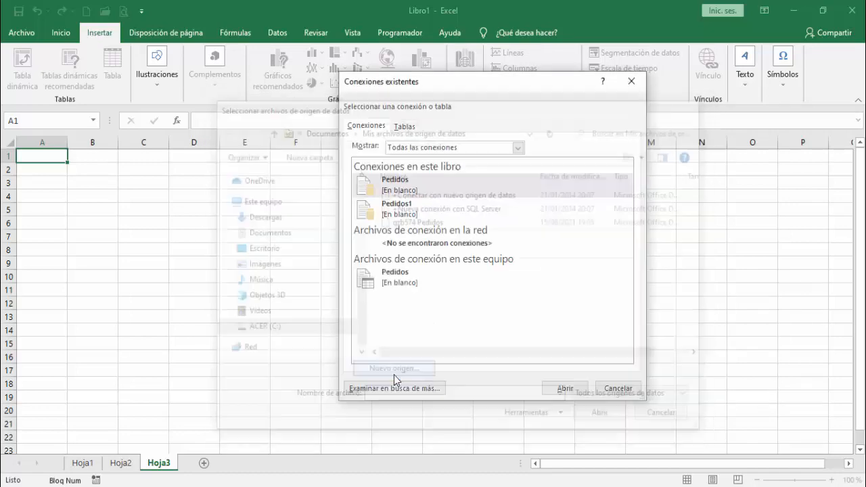
pyautogui.moveTo(655, 222); pyautogui.dragTo(404, 180)
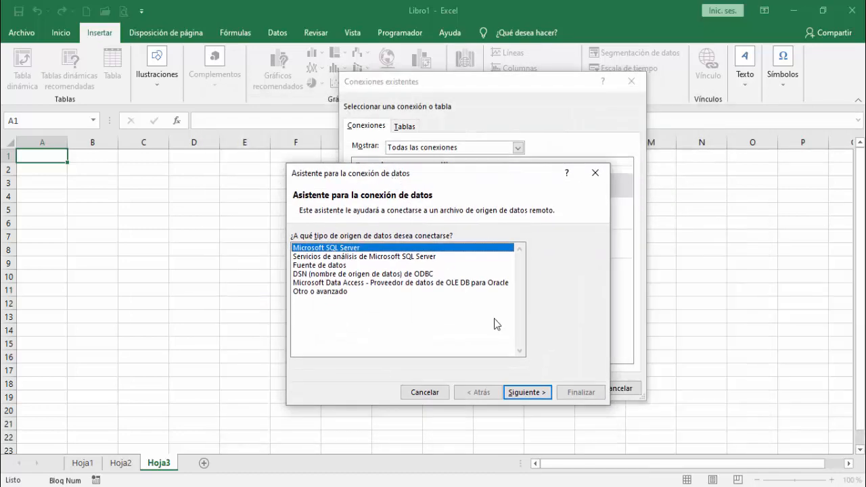
pyautogui.click(527, 392)
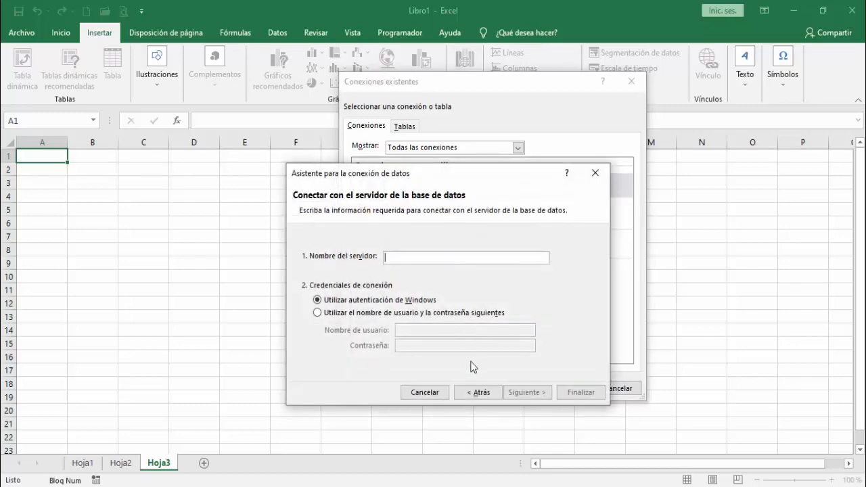
pyautogui.click(469, 394)
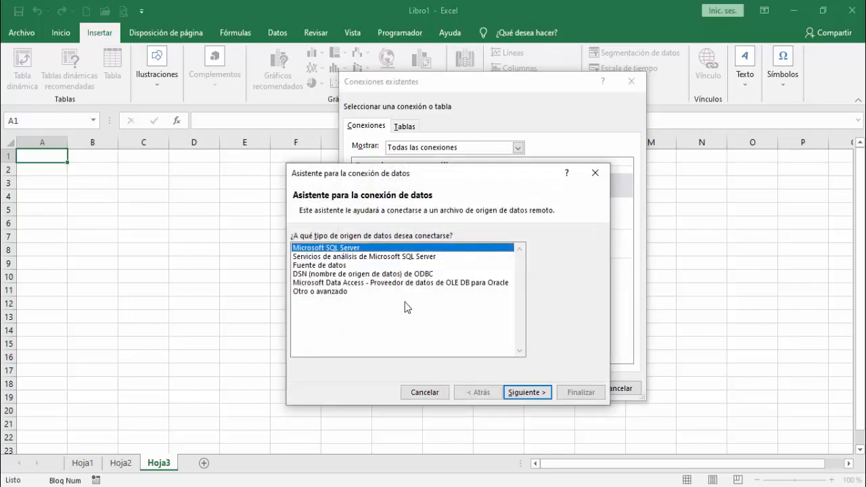
pyautogui.doubleClick(399, 274)
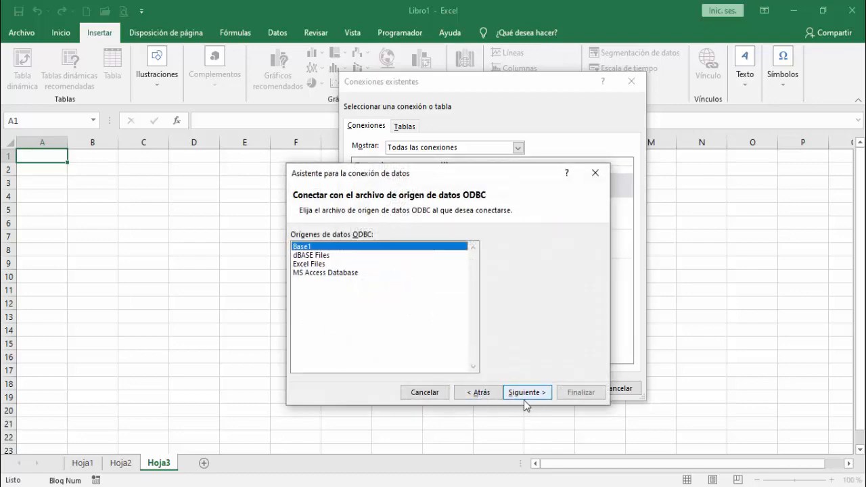
pyautogui.click(475, 394)
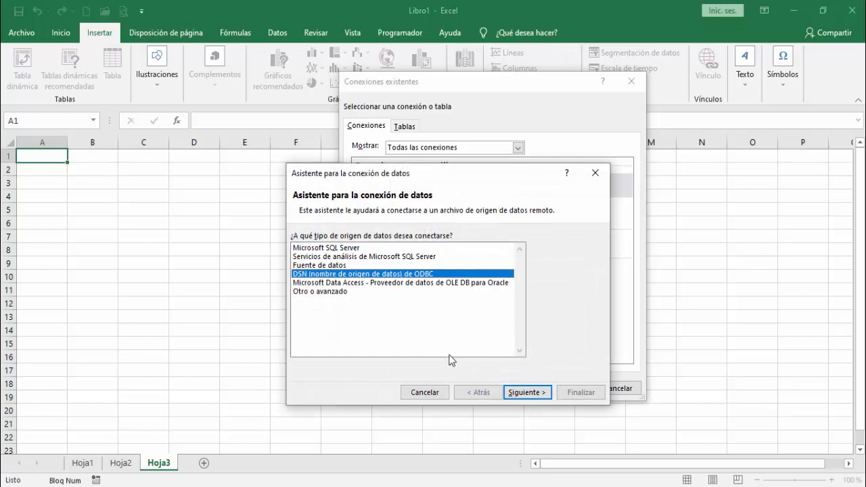
pyautogui.click(534, 393)
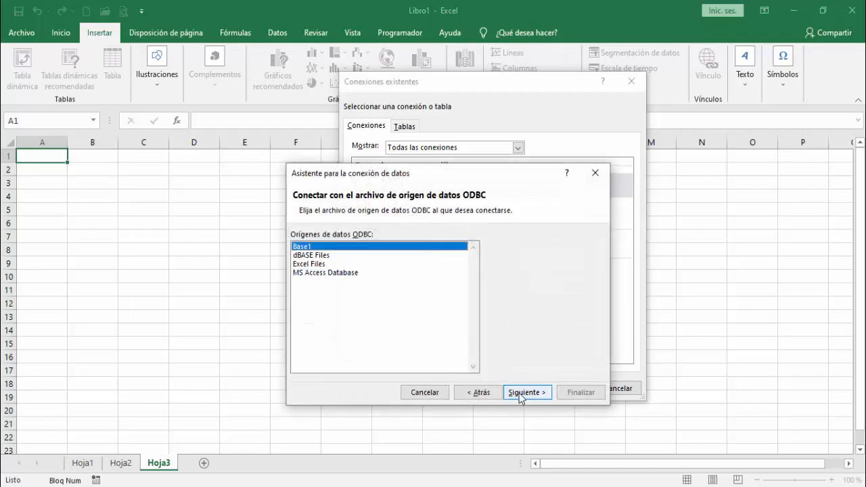
# Step: Connect to the Empleados table of the qzb574 database through Base1 and finish with the friendly name shortened to Empleados
pyautogui.click(521, 394)
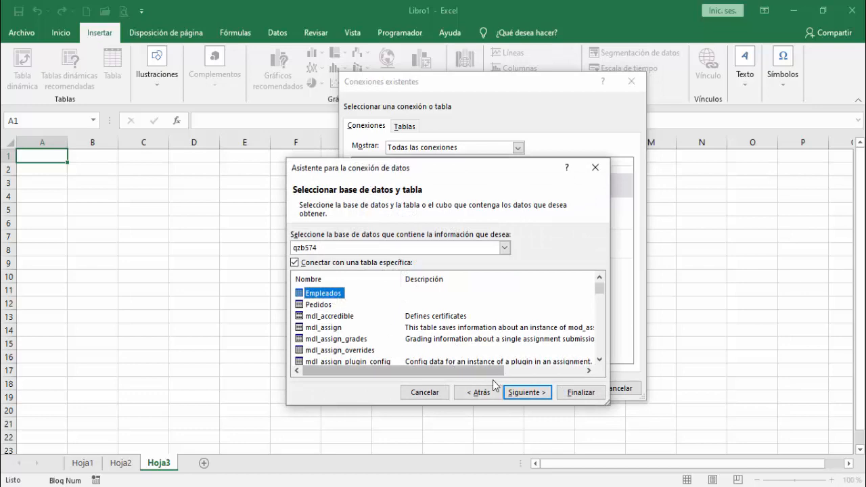
pyautogui.click(517, 393)
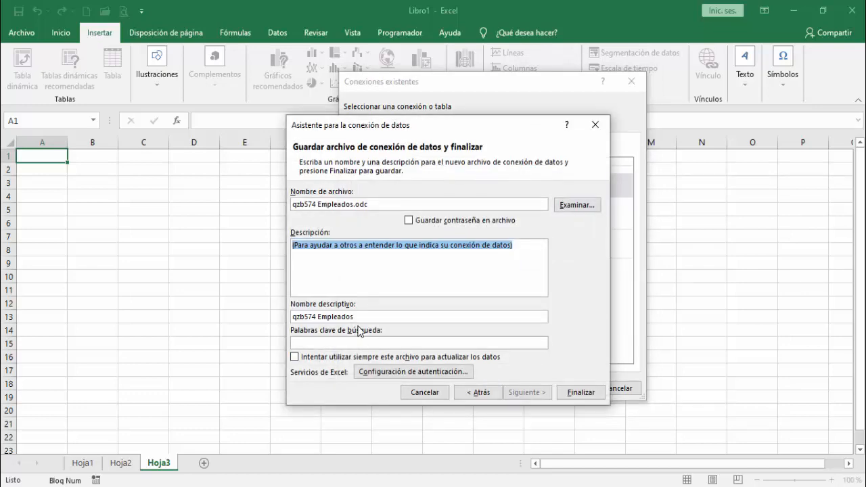
pyautogui.click(319, 320)
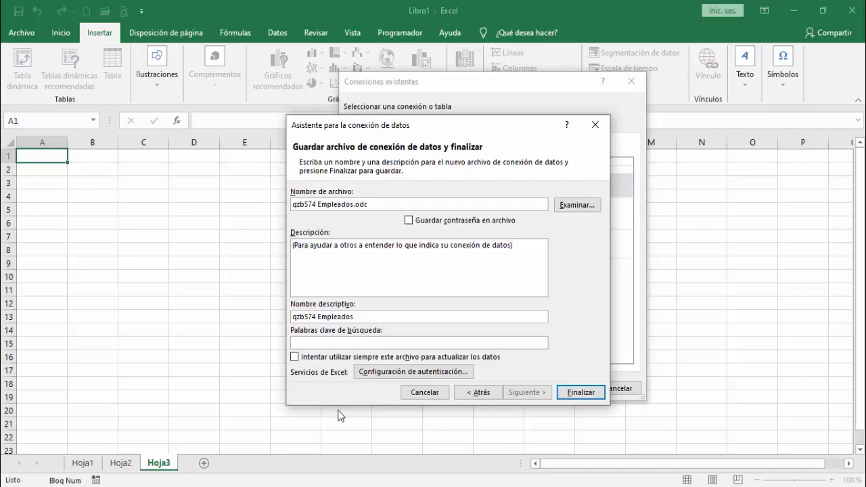
pyautogui.press('BackSpace')
pyautogui.press('BackSpace')
pyautogui.press('BackSpace')
pyautogui.press('BackSpace')
pyautogui.press('BackSpace')
pyautogui.press('BackSpace')
pyautogui.press('BackSpace')
pyautogui.click(581, 393)
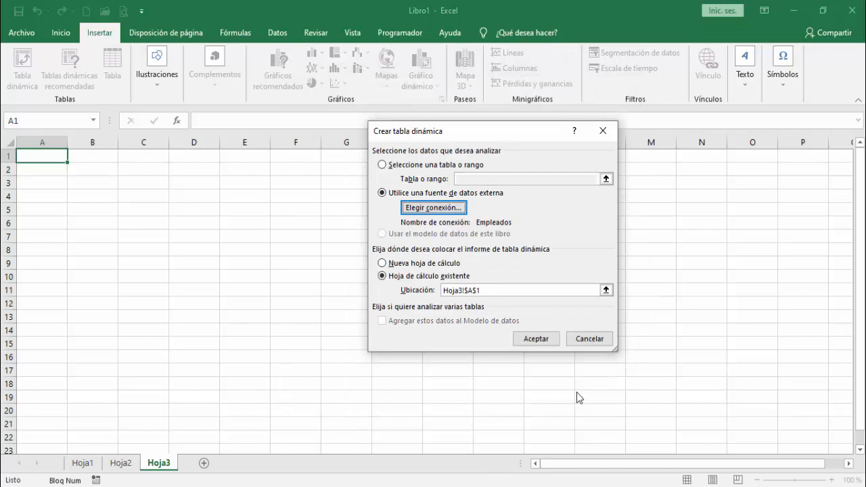
# Step: Create the PivotTable from the Empleados connection, with Sexo as rows and the count of Nombre as values
pyautogui.click(519, 339)
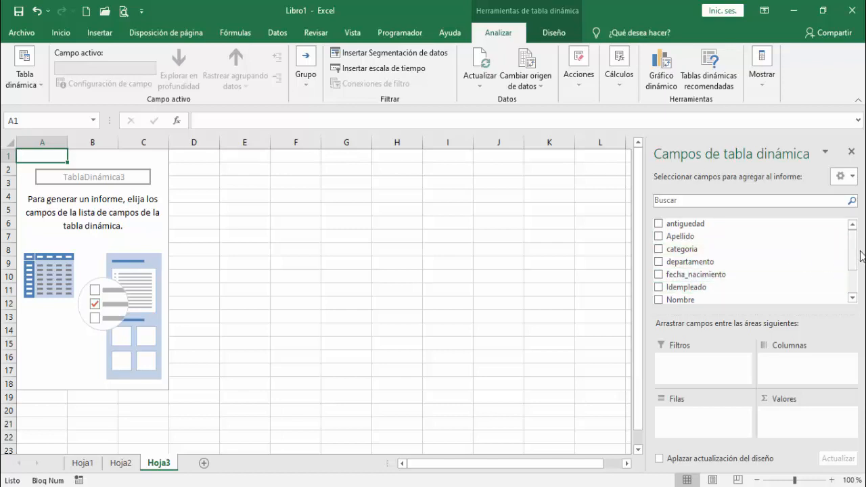
pyautogui.moveTo(856, 263); pyautogui.dragTo(855, 284)
pyautogui.moveTo(675, 279); pyautogui.dragTo(691, 412)
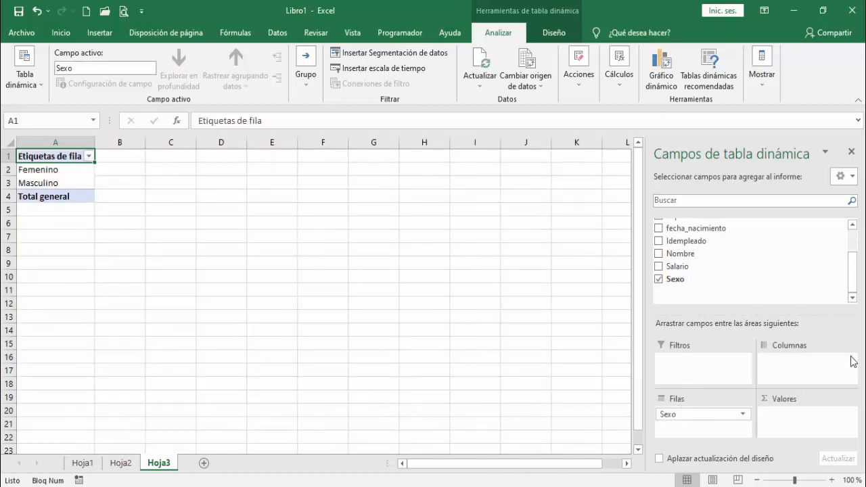
pyautogui.moveTo(852, 284); pyautogui.dragTo(853, 242)
pyautogui.moveTo(704, 301); pyautogui.dragTo(798, 436)
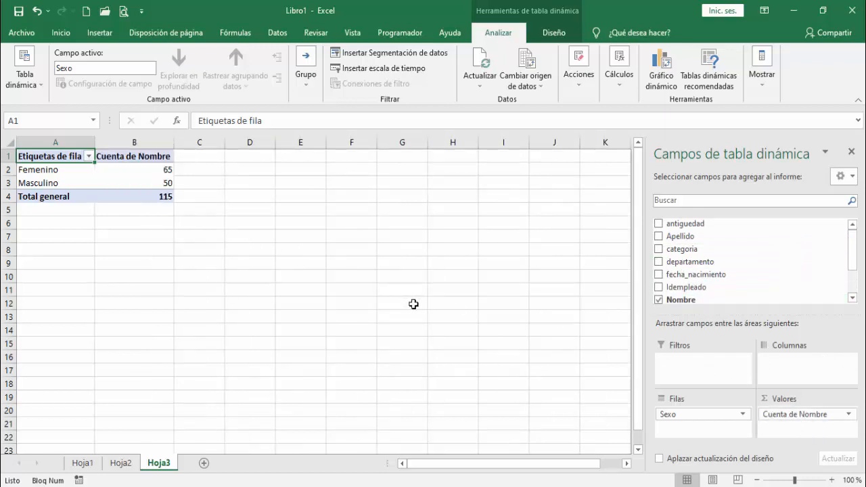
# Step: Add a fourth worksheet and create a PivotTable in its cell A1 from the Empleados connection file stored on this computer
pyautogui.click(203, 465)
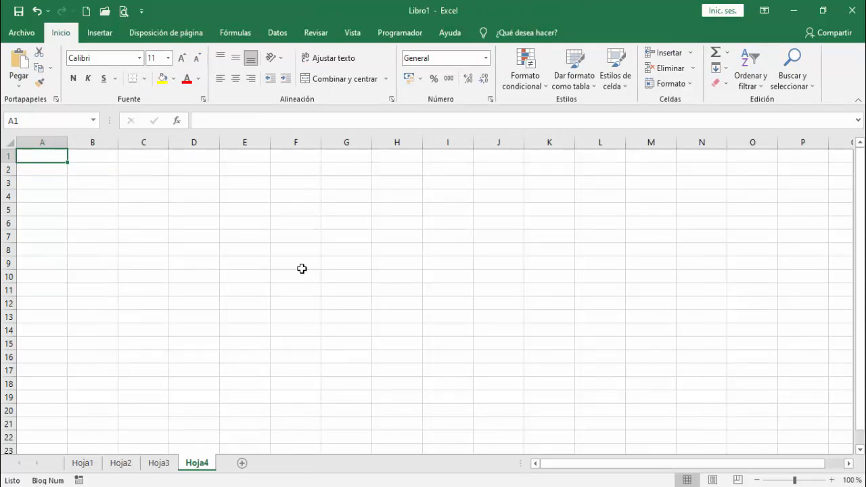
pyautogui.click(96, 33)
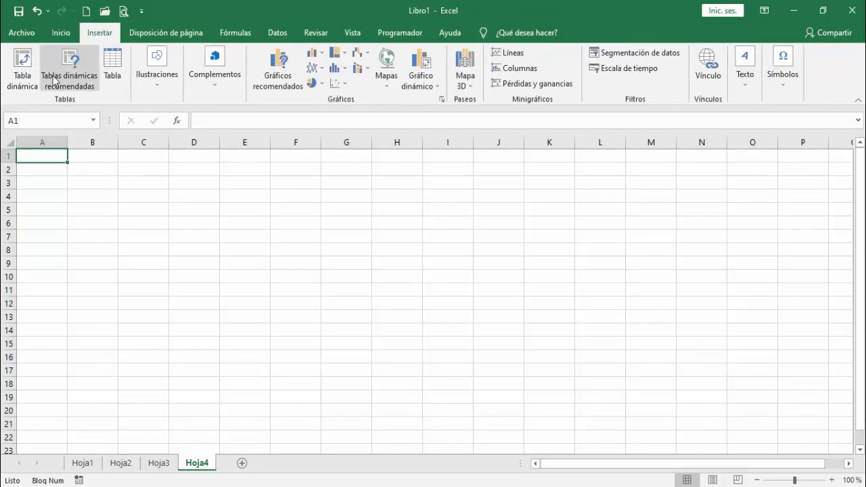
pyautogui.click(23, 88)
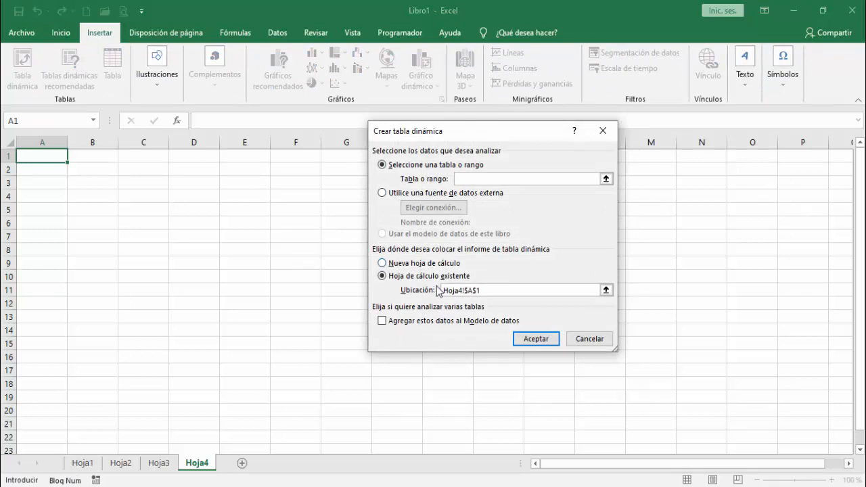
pyautogui.click(392, 194)
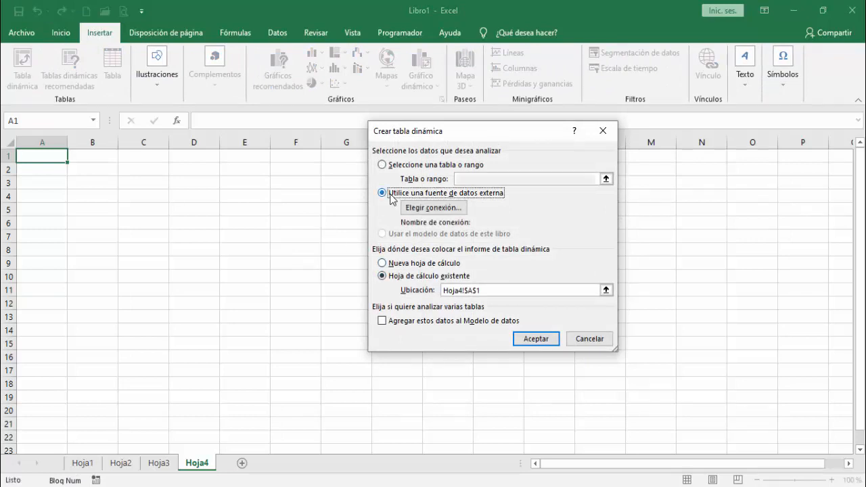
pyautogui.click(420, 208)
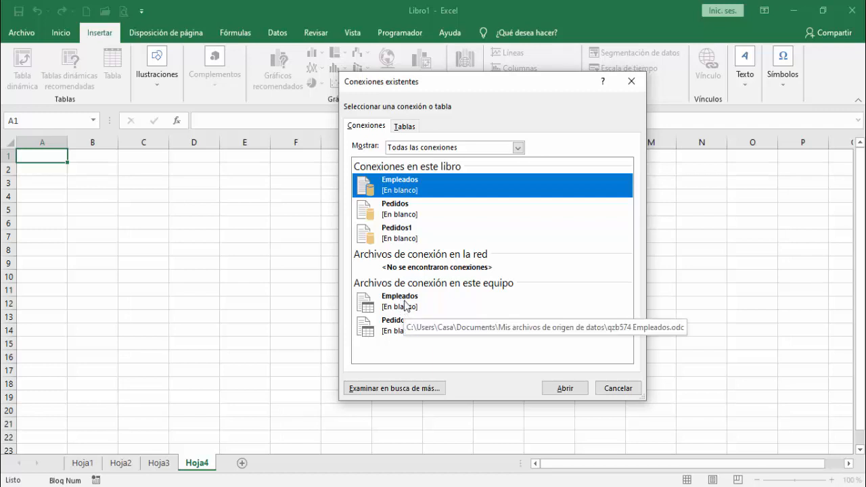
pyautogui.click(404, 305)
pyautogui.click(575, 391)
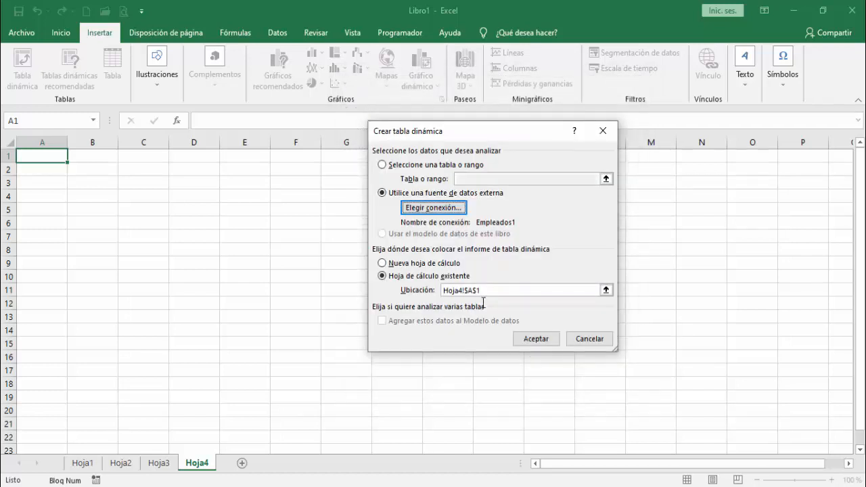
pyautogui.click(529, 340)
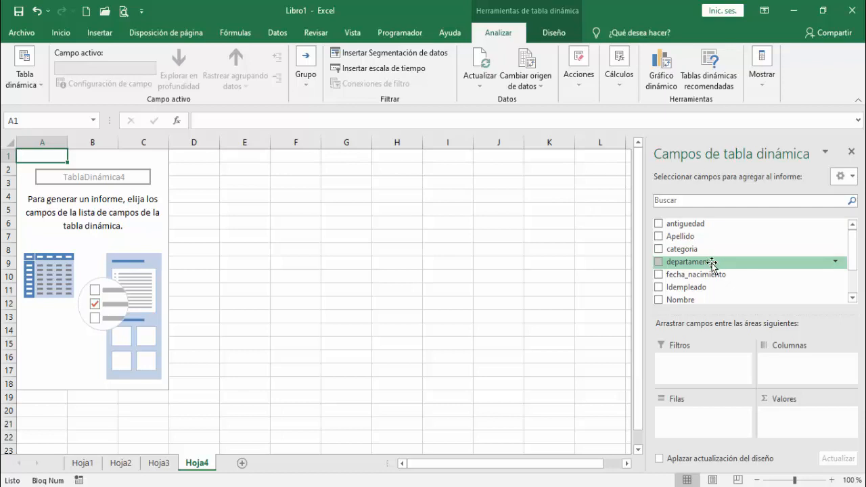
# Step: Set departamento as the rows and Salario as the values of the new PivotTable
pyautogui.moveTo(715, 262); pyautogui.dragTo(704, 423)
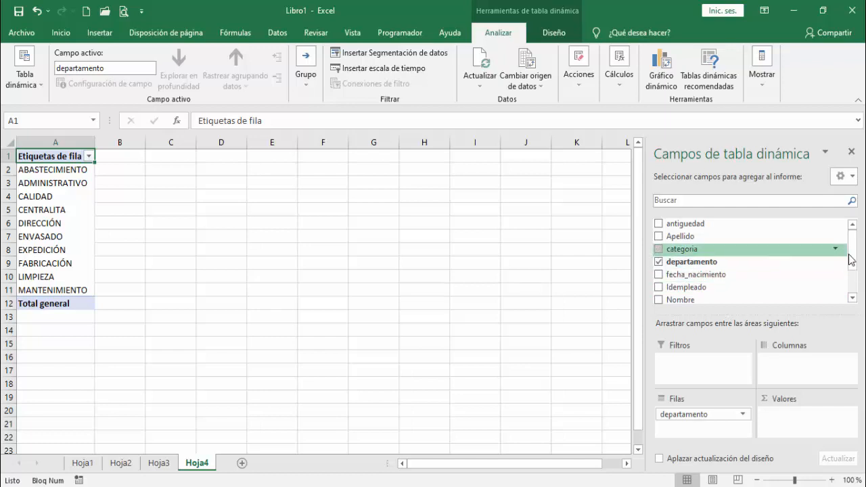
pyautogui.moveTo(853, 251); pyautogui.dragTo(853, 276)
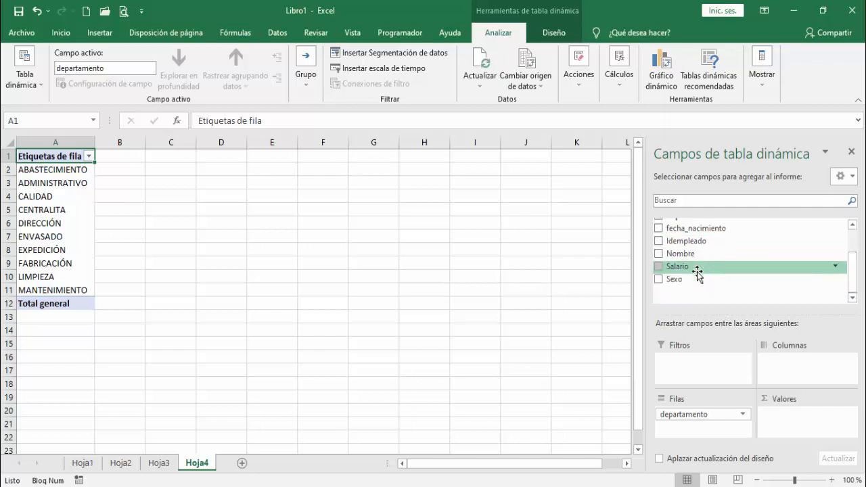
pyautogui.moveTo(697, 270); pyautogui.dragTo(811, 414)
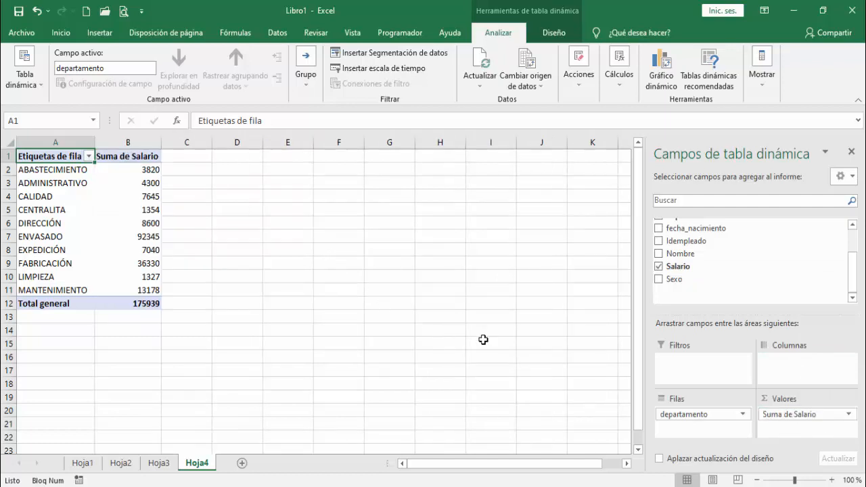
# Step: Summarize the Salario value field by average (Promedio) and format it as currency (Moneda) in euros with two decimals
pyautogui.click(794, 416)
pyautogui.click(778, 392)
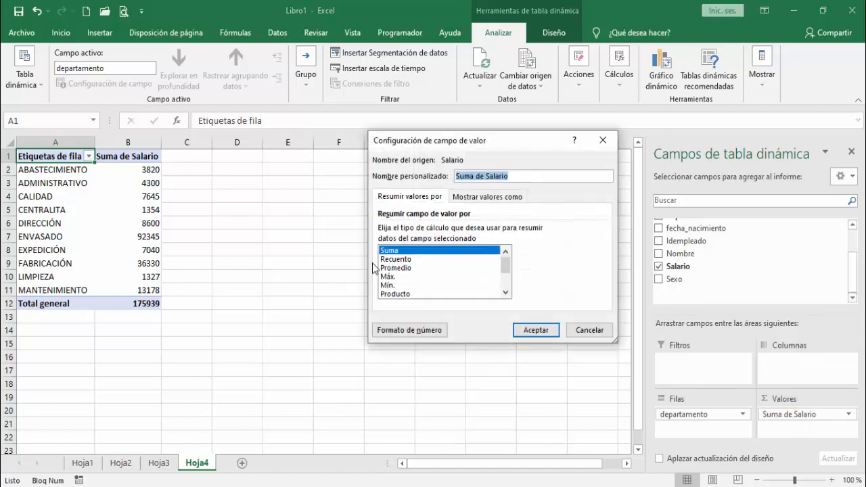
pyautogui.click(402, 268)
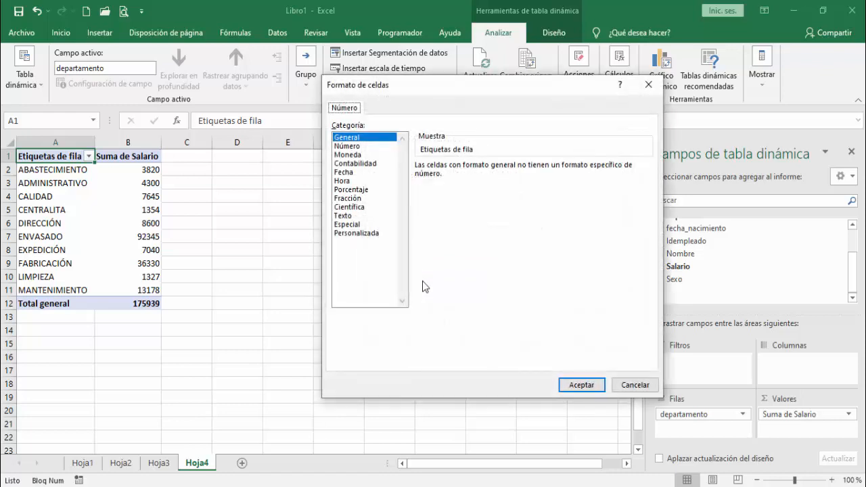
pyautogui.click(351, 158)
pyautogui.click(579, 383)
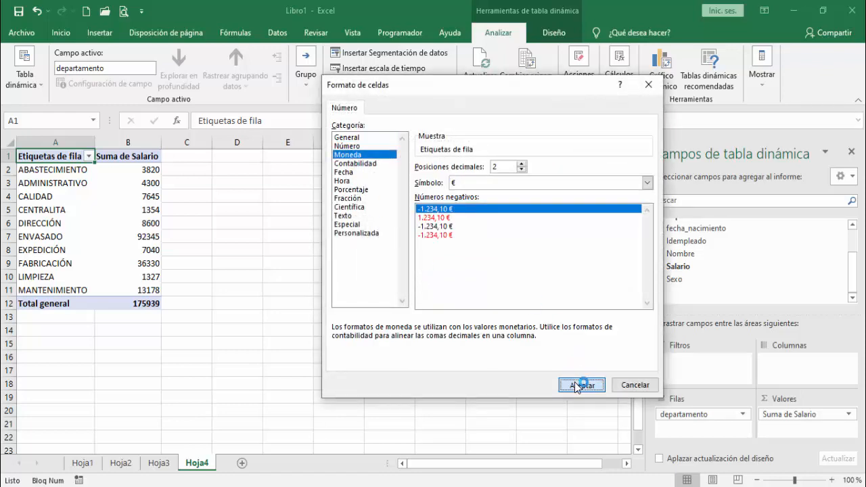
pyautogui.click(535, 330)
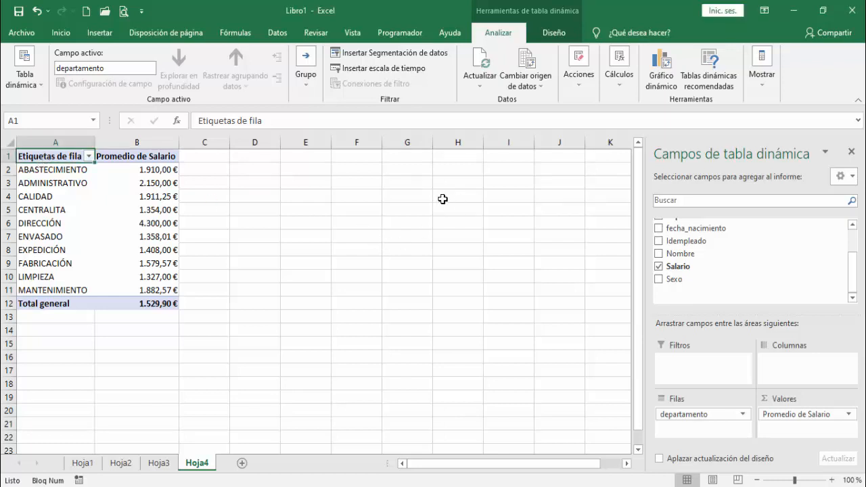
# Step: Set the Empleados1 connection to refresh every 1 minute, with background refresh disabled
pyautogui.click(480, 85)
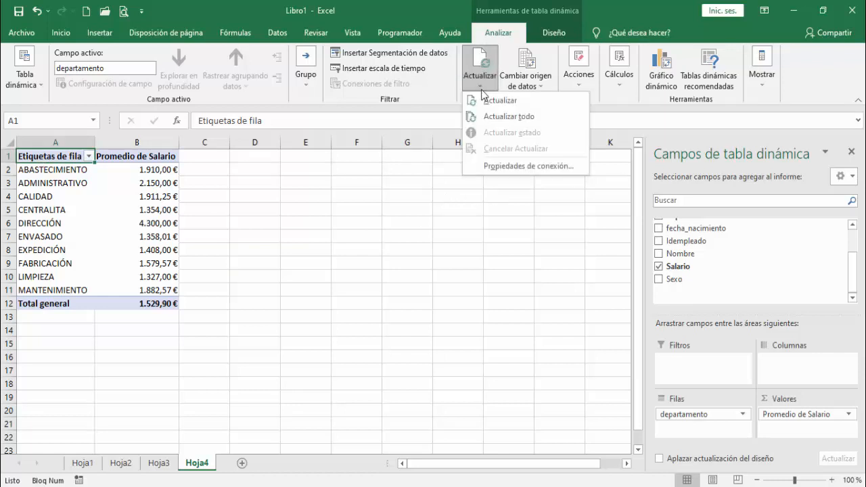
pyautogui.click(534, 167)
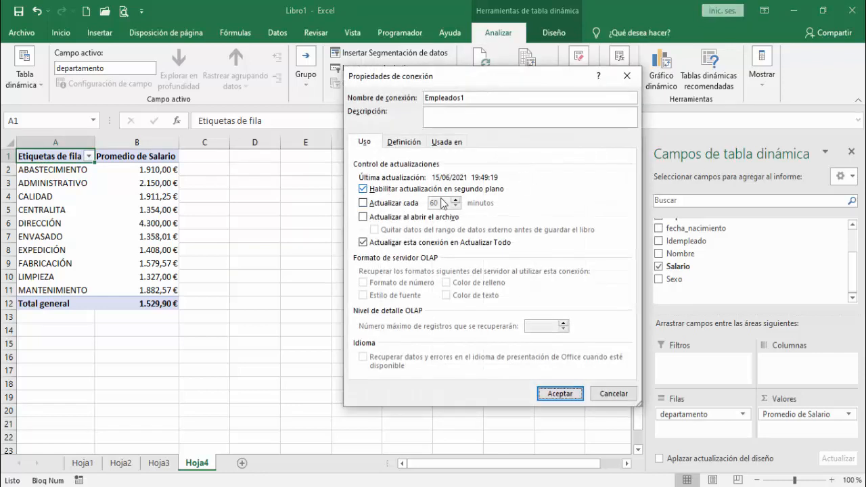
pyautogui.click(363, 189)
pyautogui.click(364, 203)
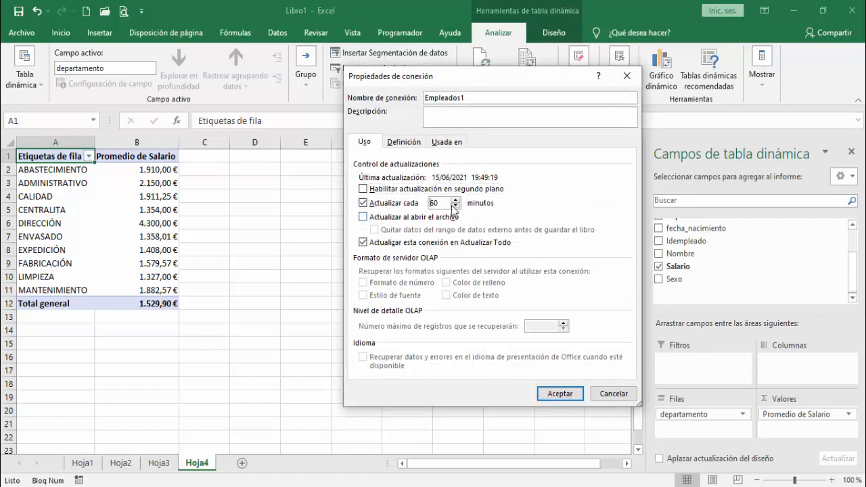
pyautogui.press('Tab')
pyautogui.write('1')
pyautogui.click(561, 391)
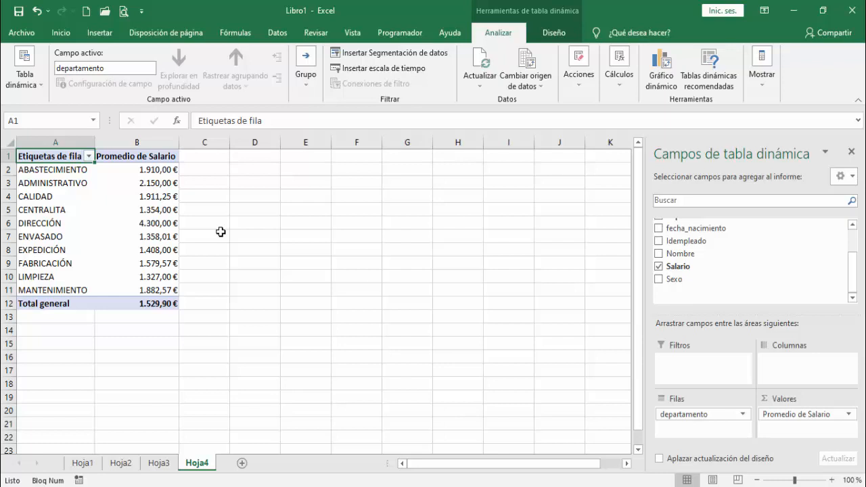
# Step: Refresh the average salary PivotTable manually with the current data from the Empleados table
pyautogui.hotkey('alt', 'F5')
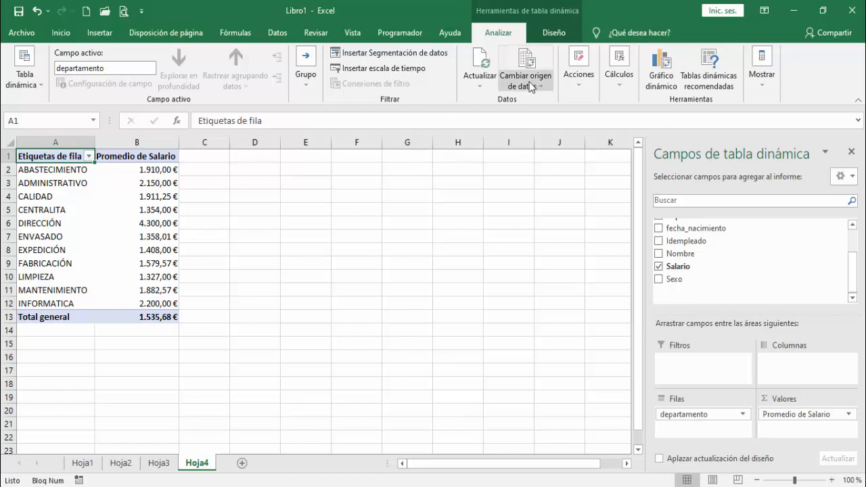
pyautogui.click(482, 81)
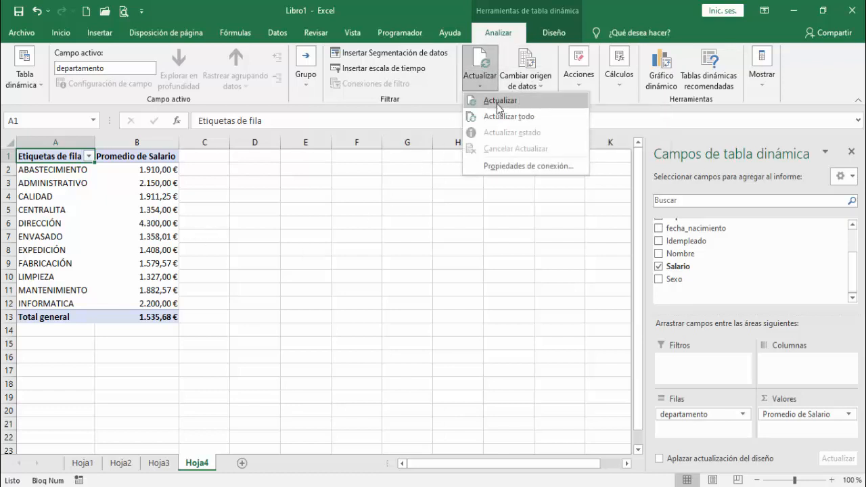
pyautogui.click(499, 101)
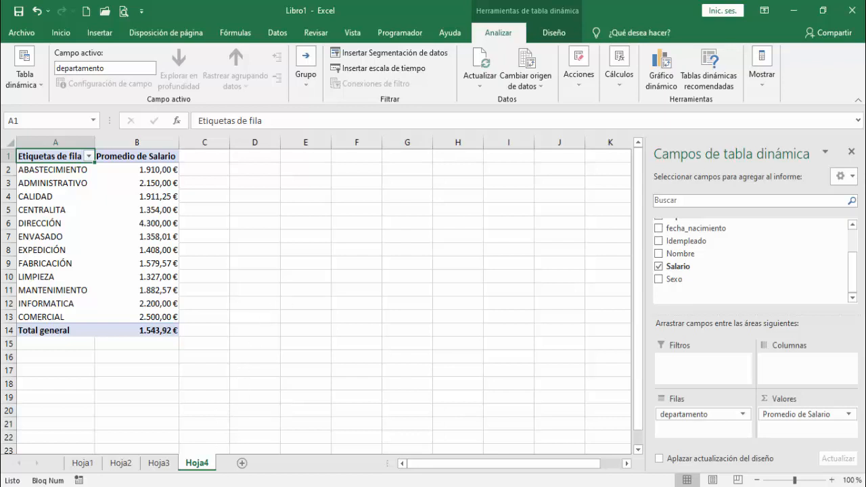
# Step: Switch to File Explorer and open the folder Mis archivos de origen de datos to examine the saved connection files
pyautogui.click(254, 486)
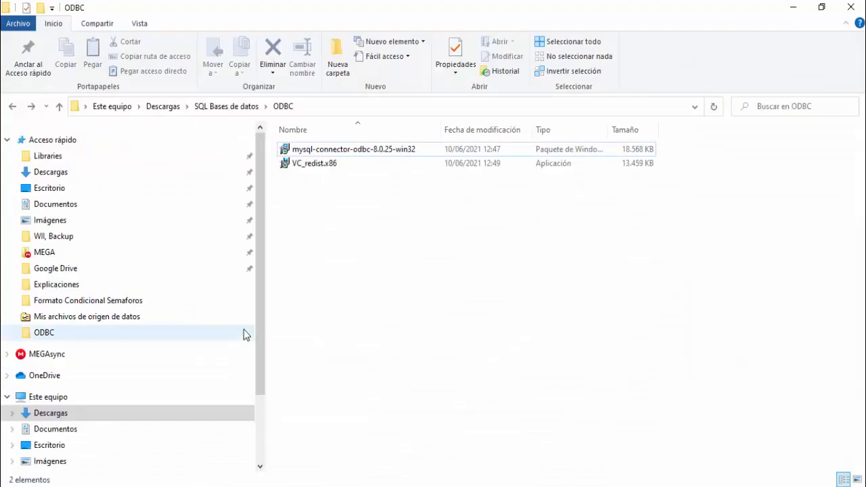
pyautogui.click(112, 320)
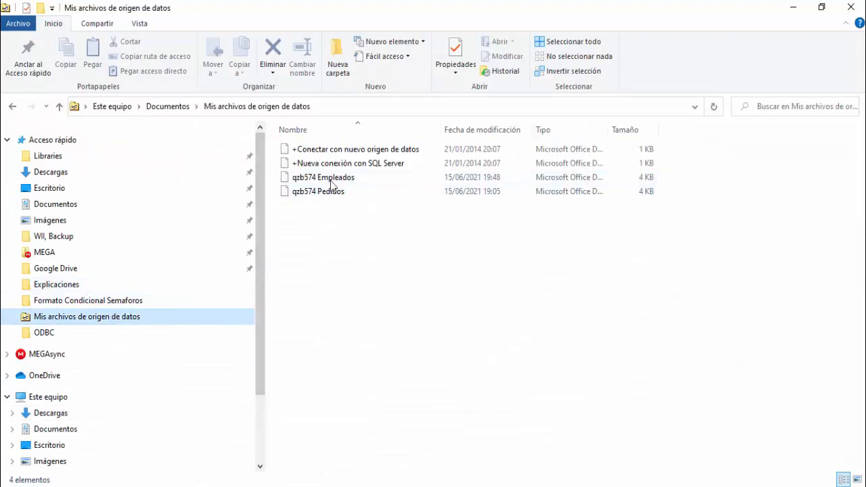